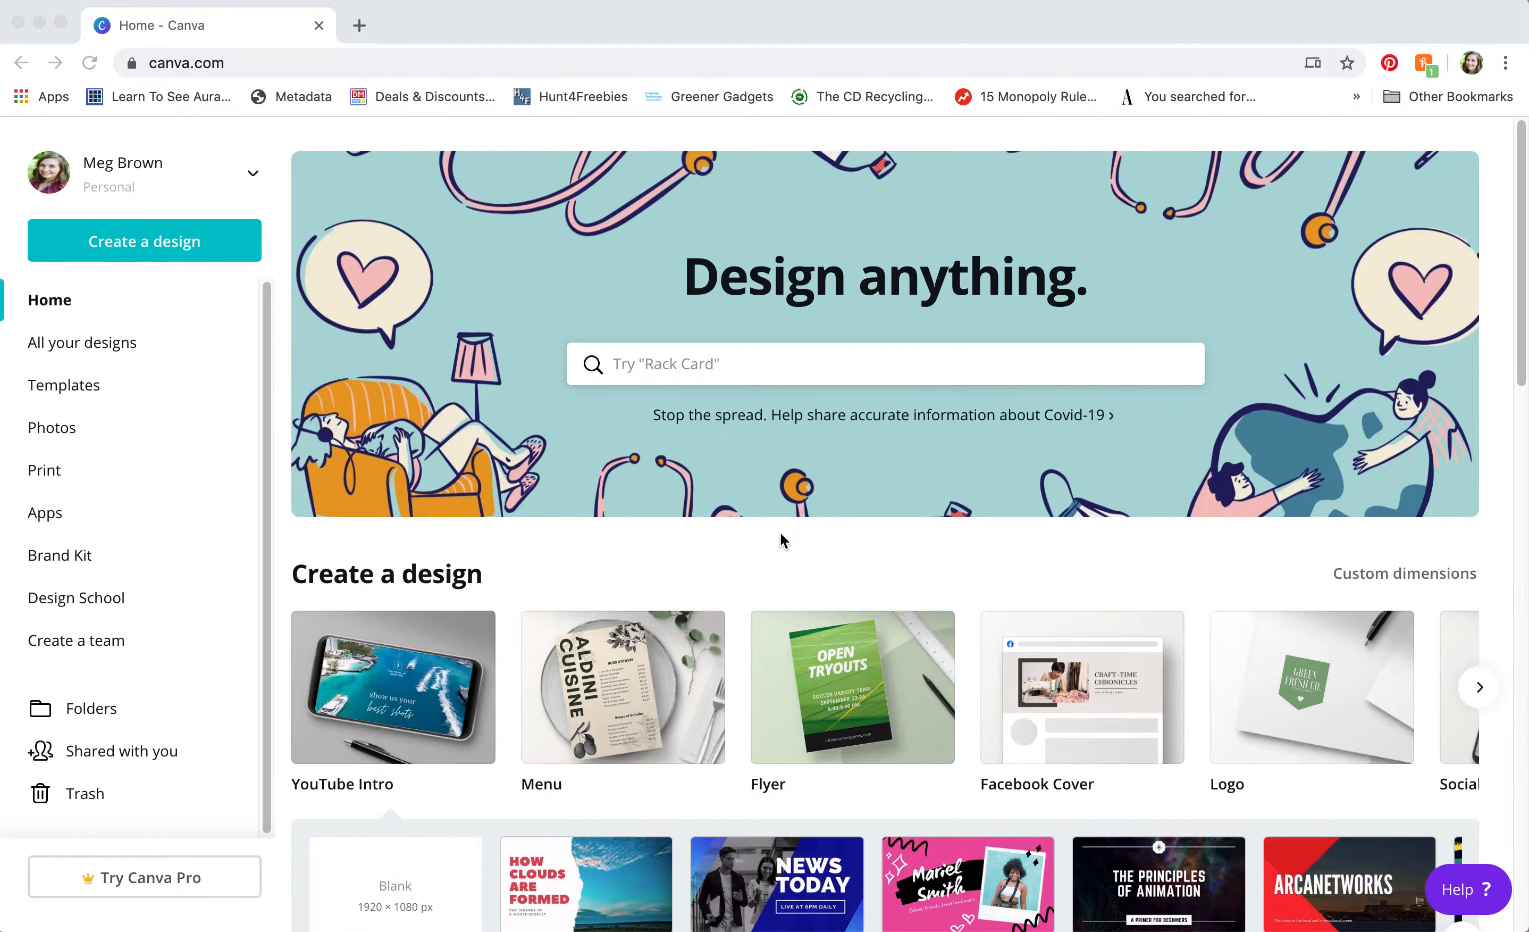
Step: Open the Create a design list showing Custom dimensions and suggested formats like Flyer and Menu
{"action": "left_click", "coordinate": [659, 368]}
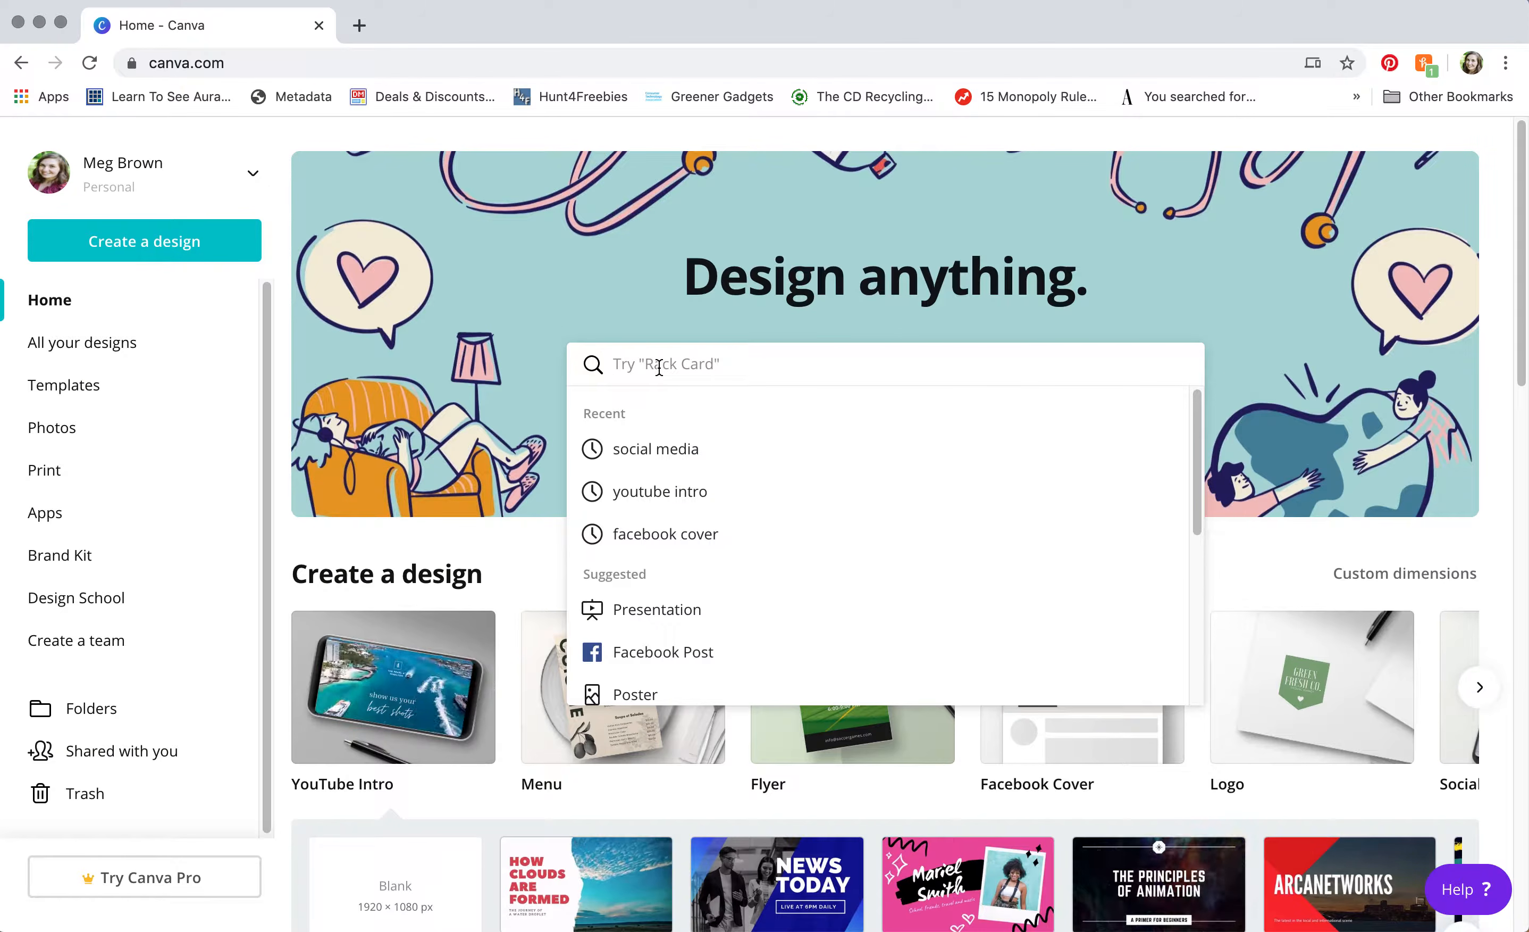
{"action": "left_click", "coordinate": [159, 251]}
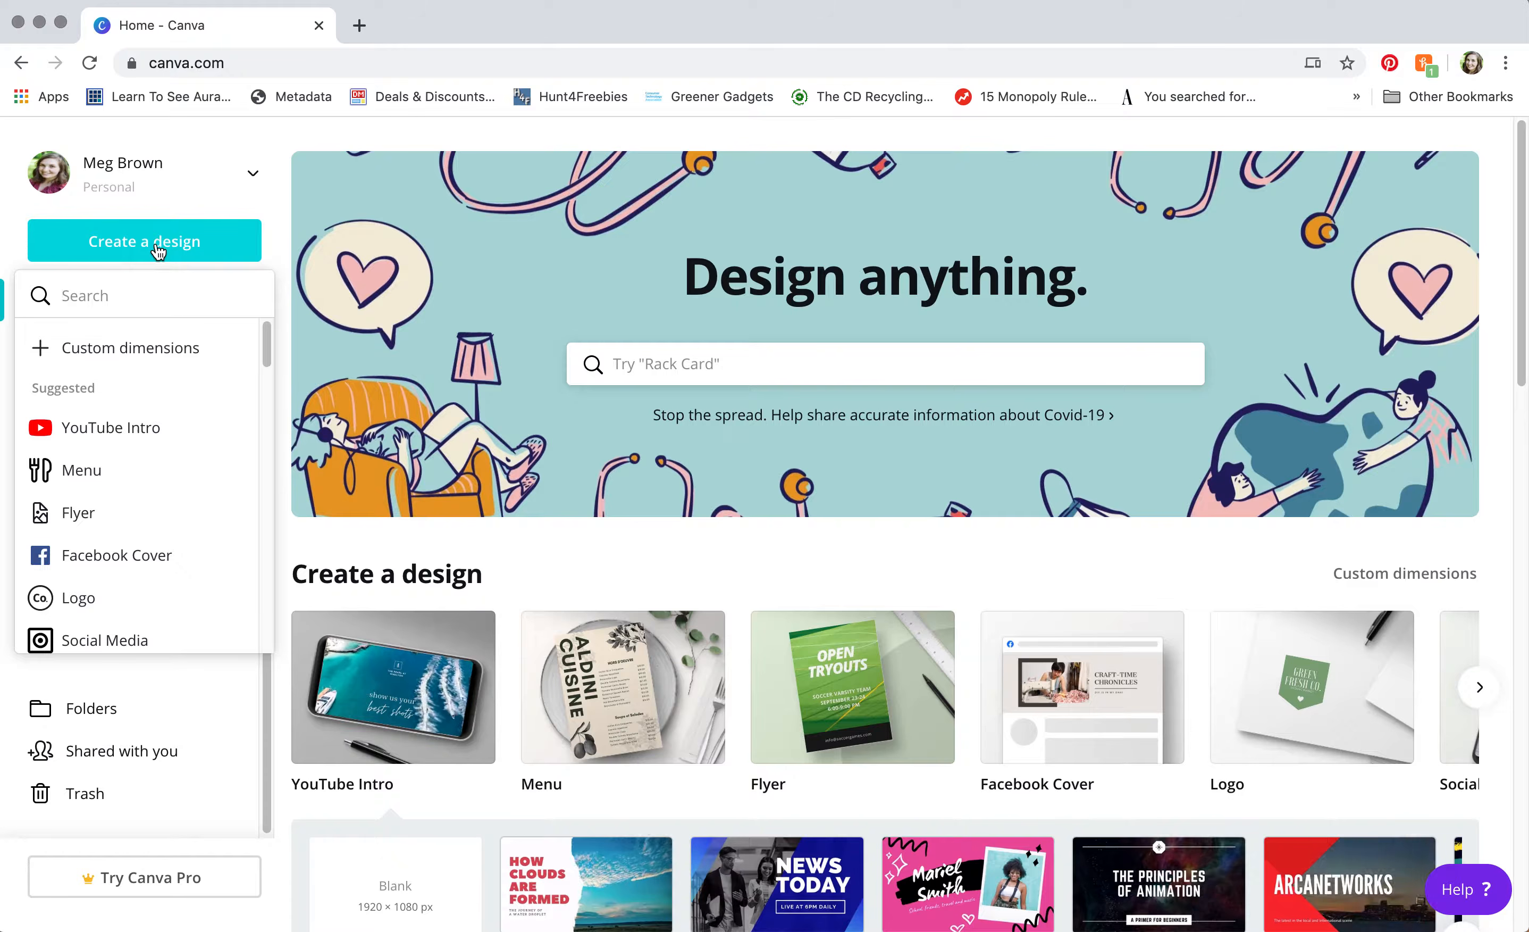
Step: Choose custom dimensions in inches and enter 5 for both width and height
{"action": "left_click", "coordinate": [126, 359]}
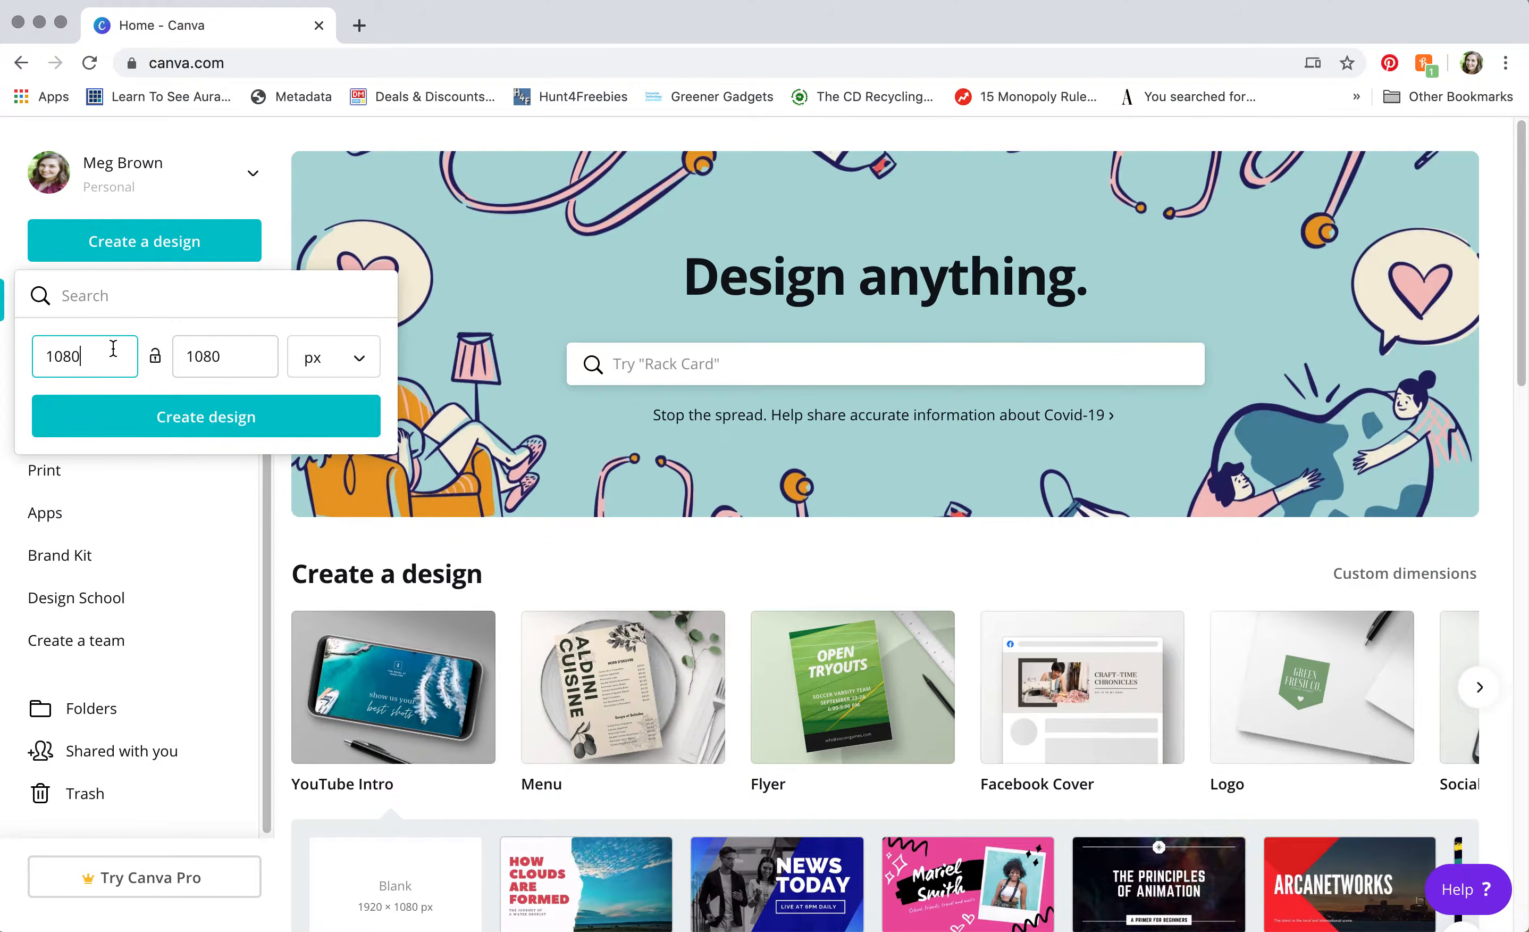
{"action": "double_click", "coordinate": [55, 357]}
{"action": "left_click", "coordinate": [201, 356]}
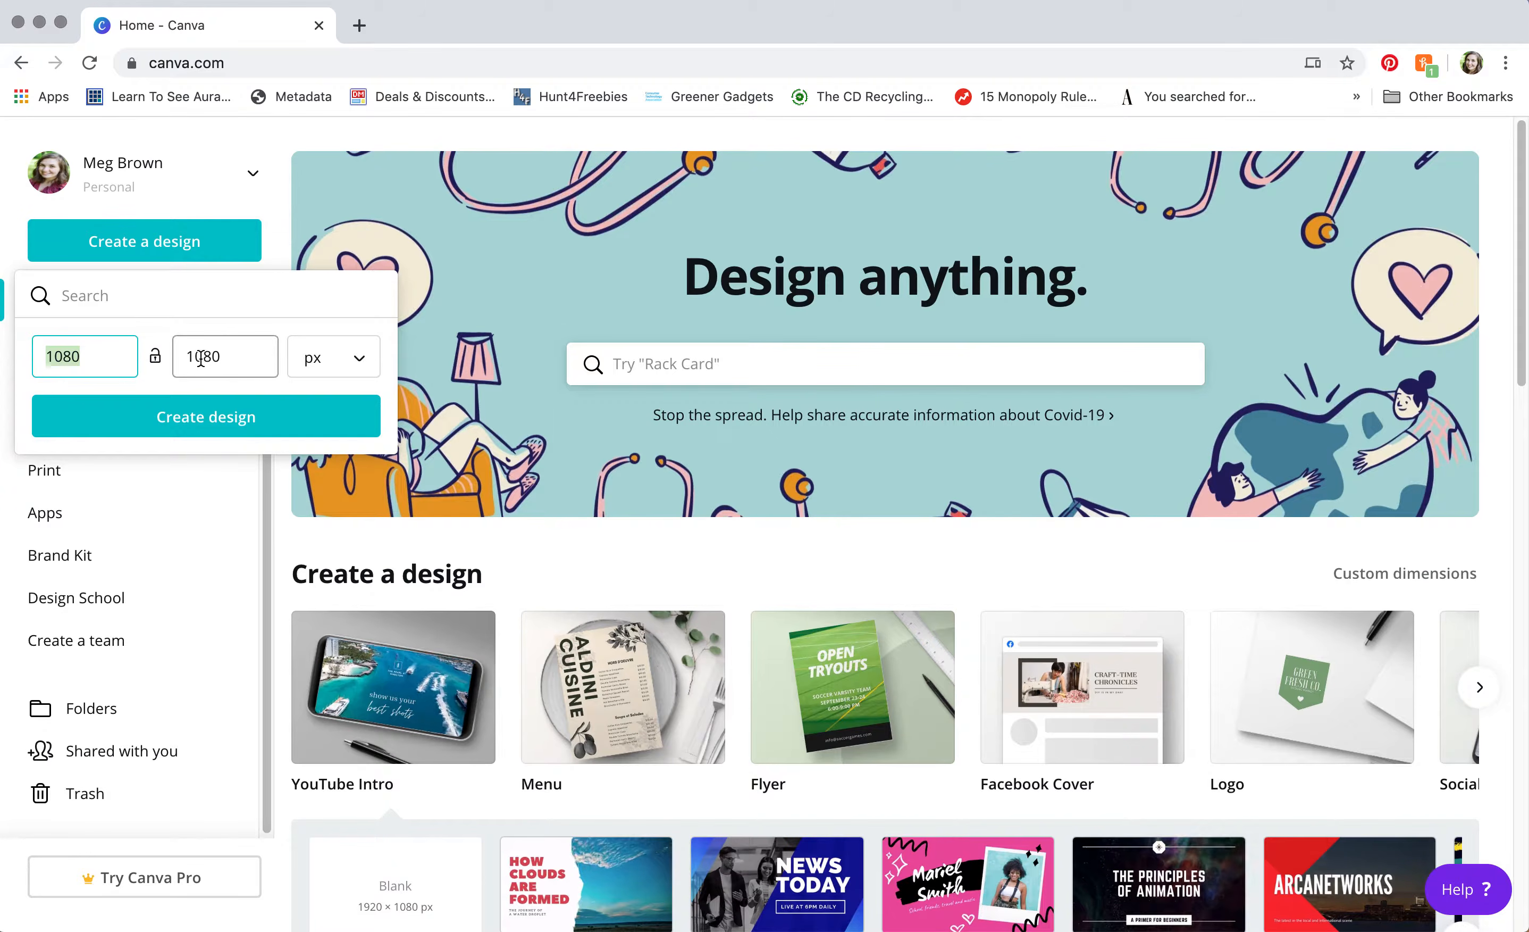
{"action": "left_click", "coordinate": [347, 378]}
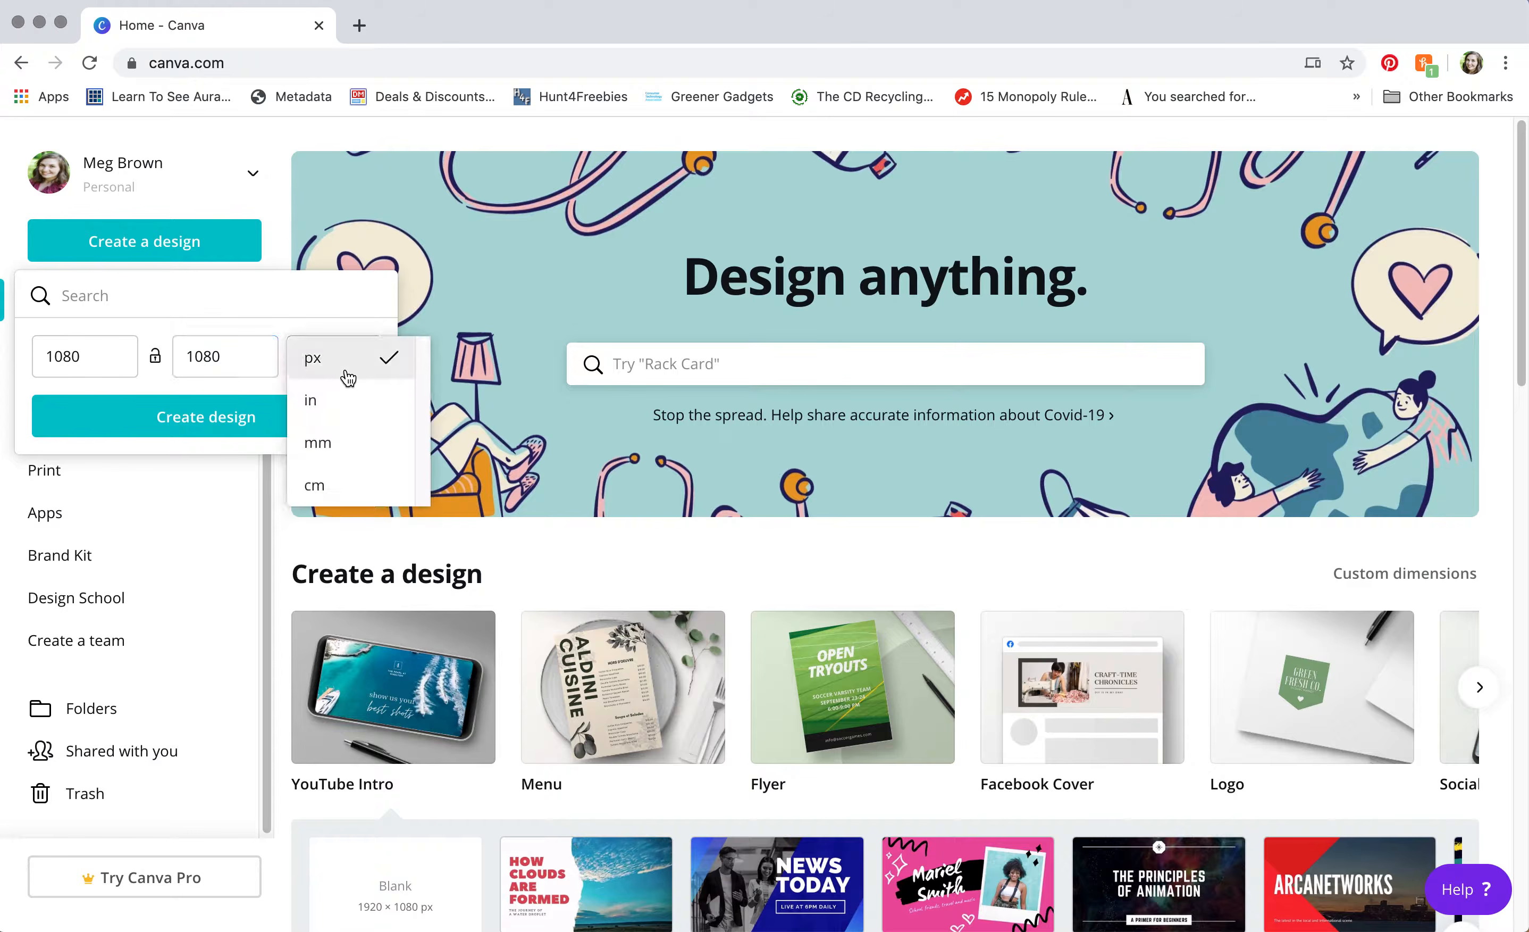
{"action": "left_click", "coordinate": [346, 404]}
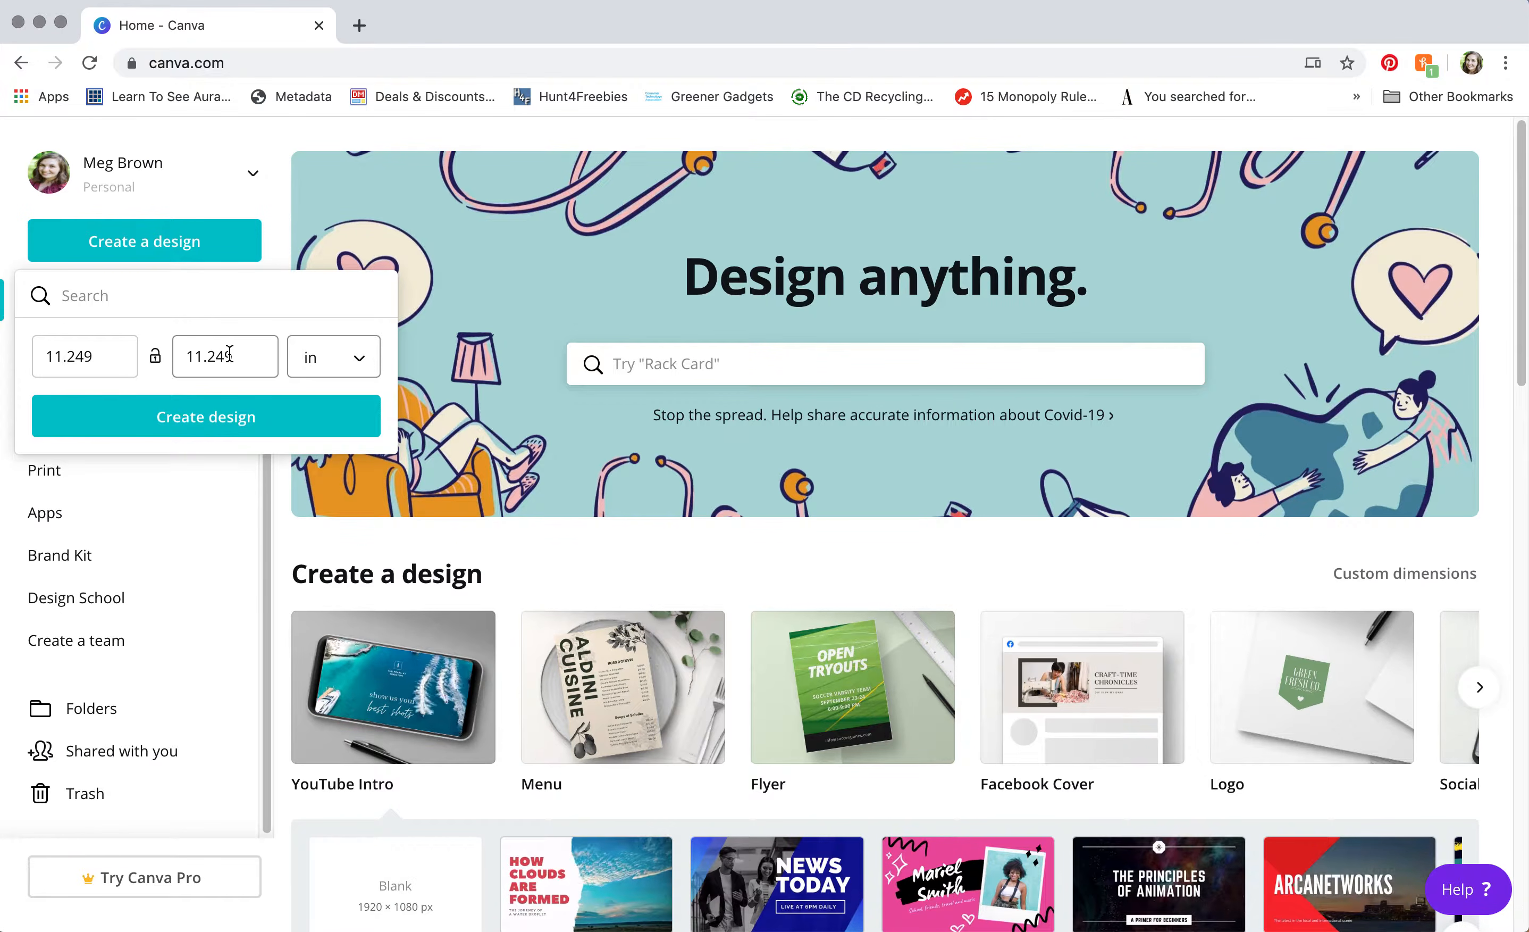
{"action": "left_click_drag", "start_coordinate": [235, 354], "coordinate": [188, 344]}
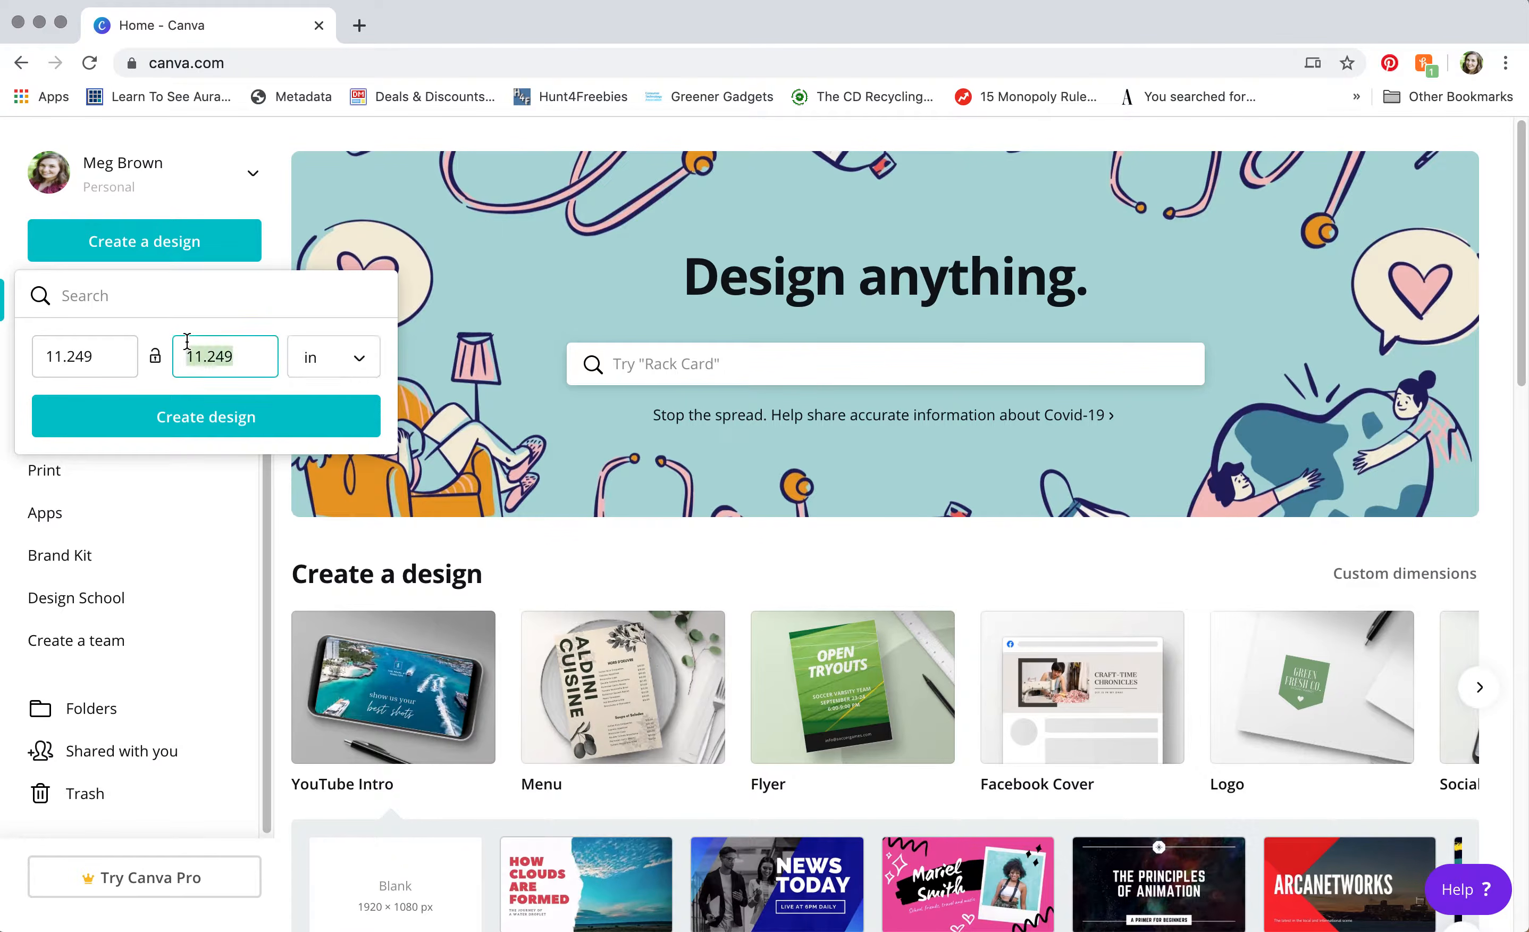
{"action": "type", "text": "5"}
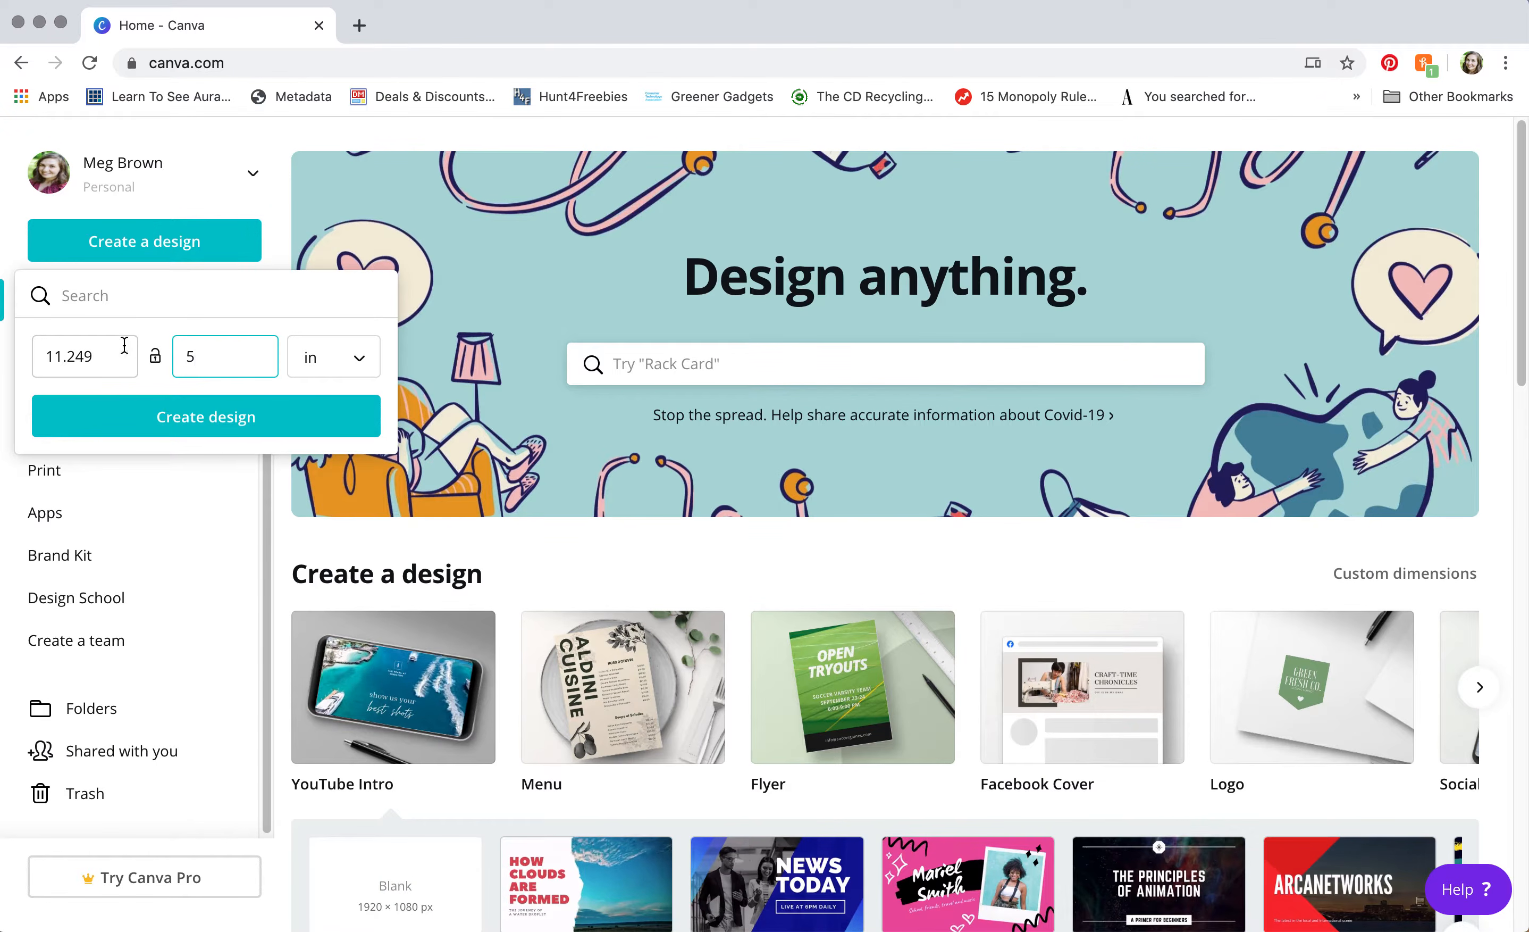
{"action": "left_click_drag", "start_coordinate": [102, 349], "coordinate": [38, 354]}
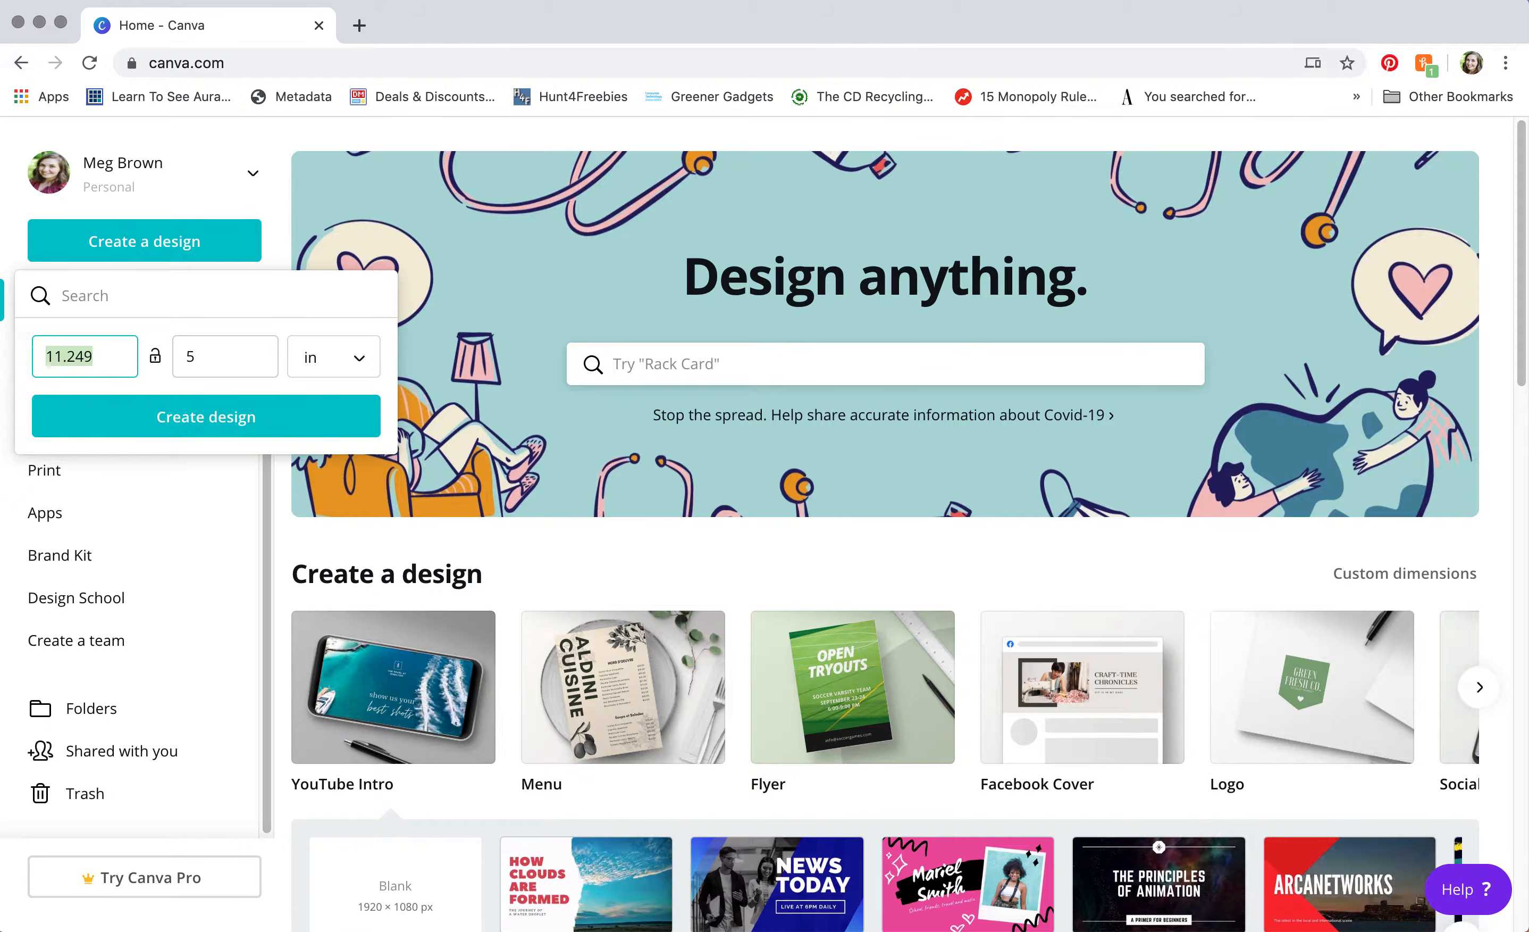
{"action": "type", "text": "5"}
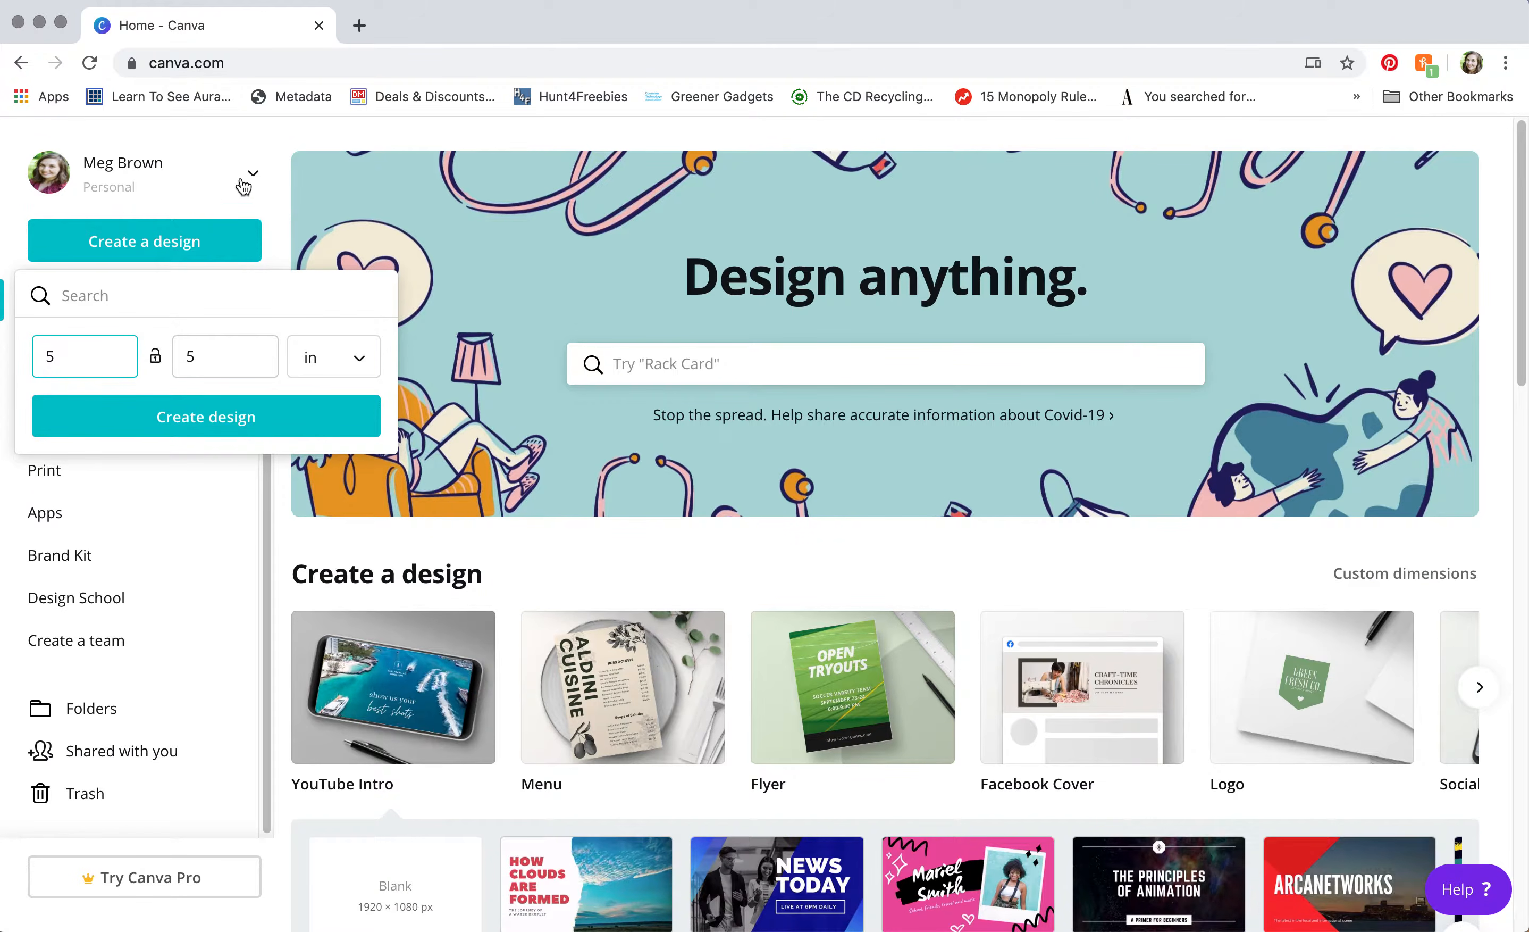
Step: Search 'social' and create a blank 1080 × 1080 px Social Media design
{"action": "left_click", "coordinate": [100, 295]}
{"action": "type", "text": "s"}
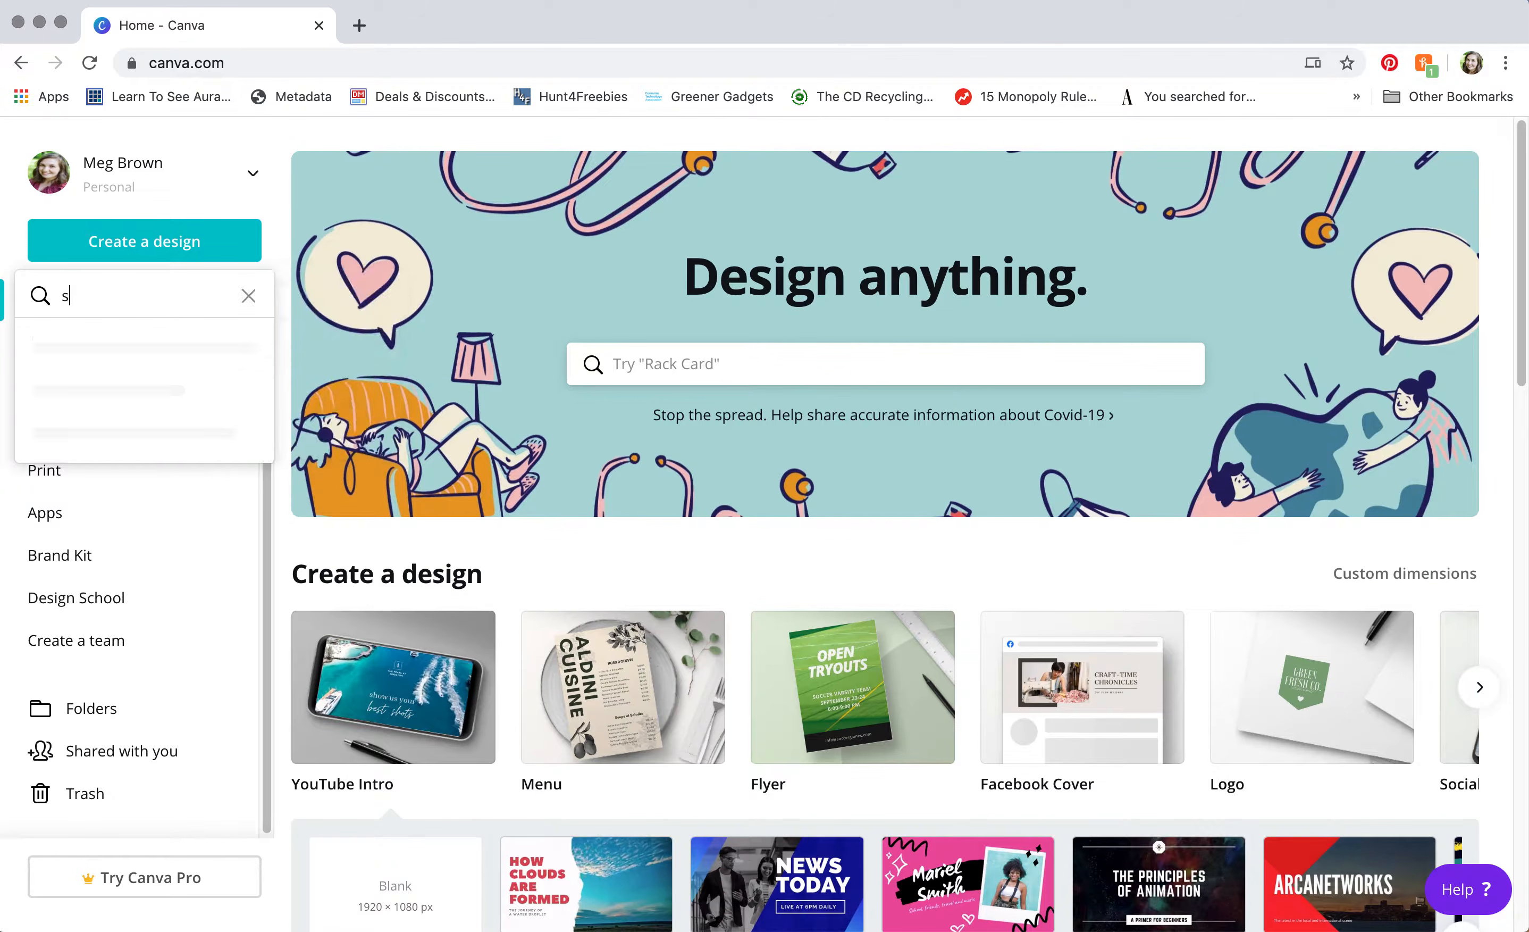
{"action": "type", "text": "ocial"}
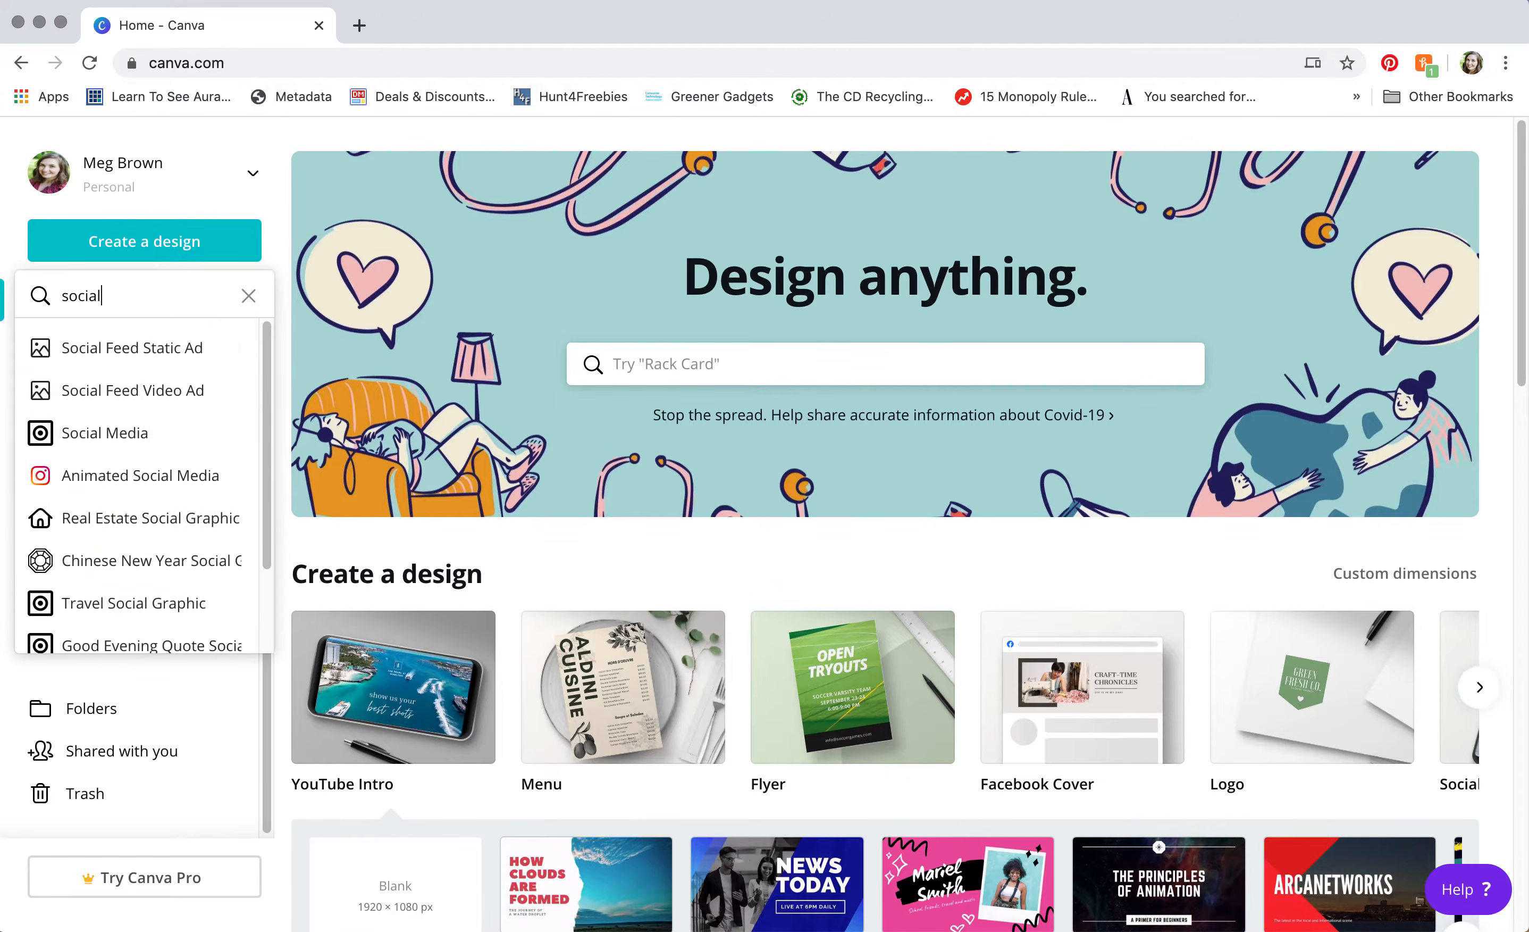
{"action": "left_click", "coordinate": [97, 437]}
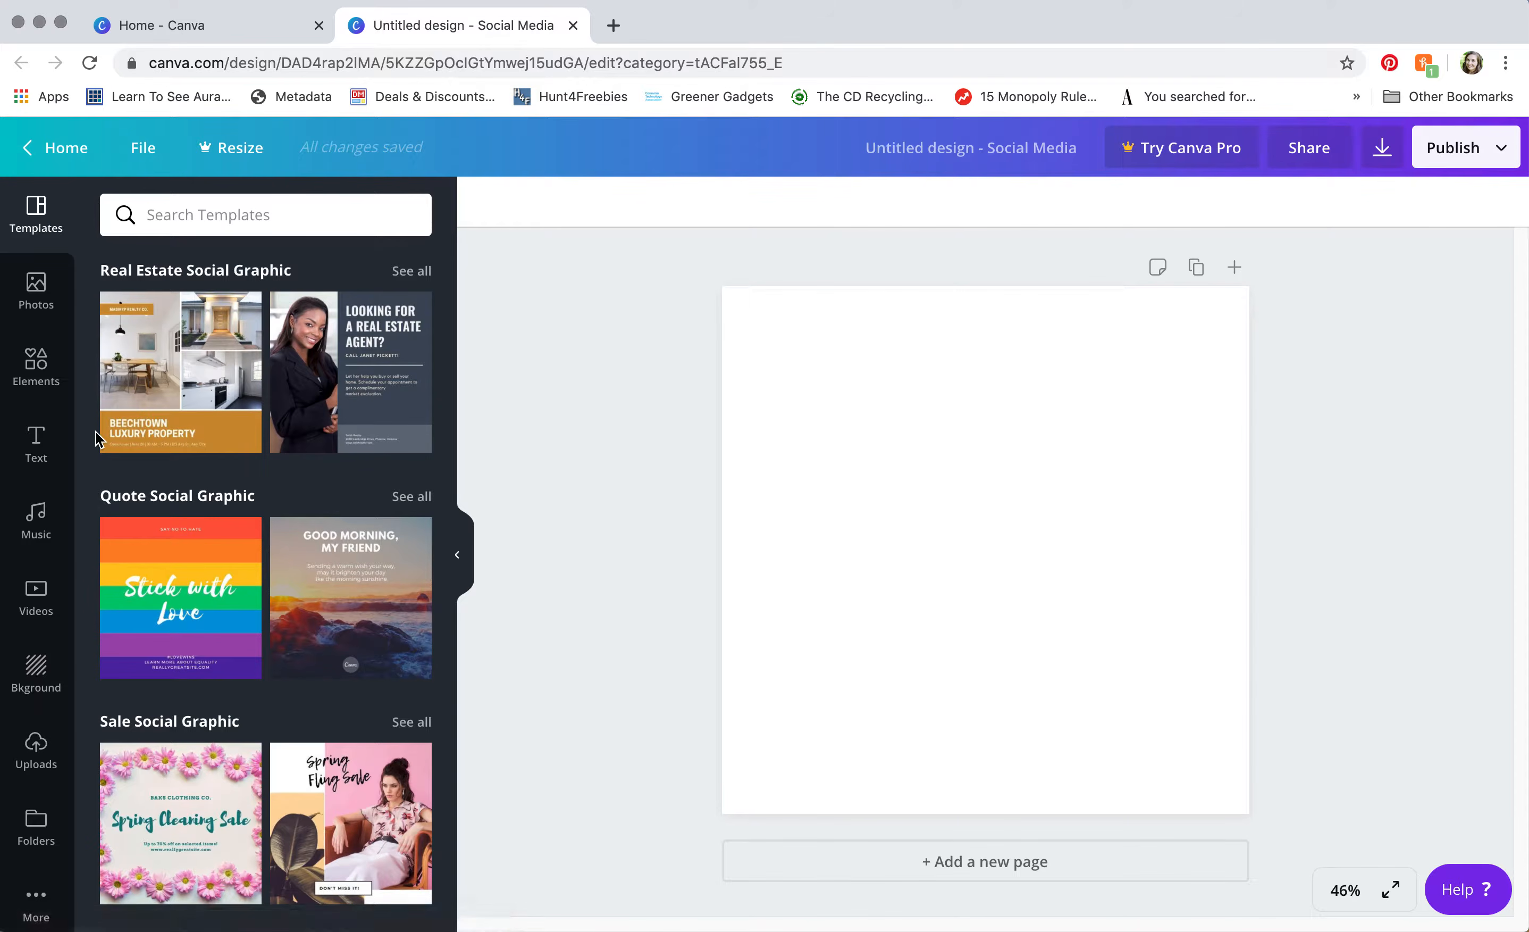
Step: Change the design title in the top bar to 'Circle Photos' and commit it
{"action": "left_click", "coordinate": [973, 160]}
{"action": "type", "text": "Circle Photos"}
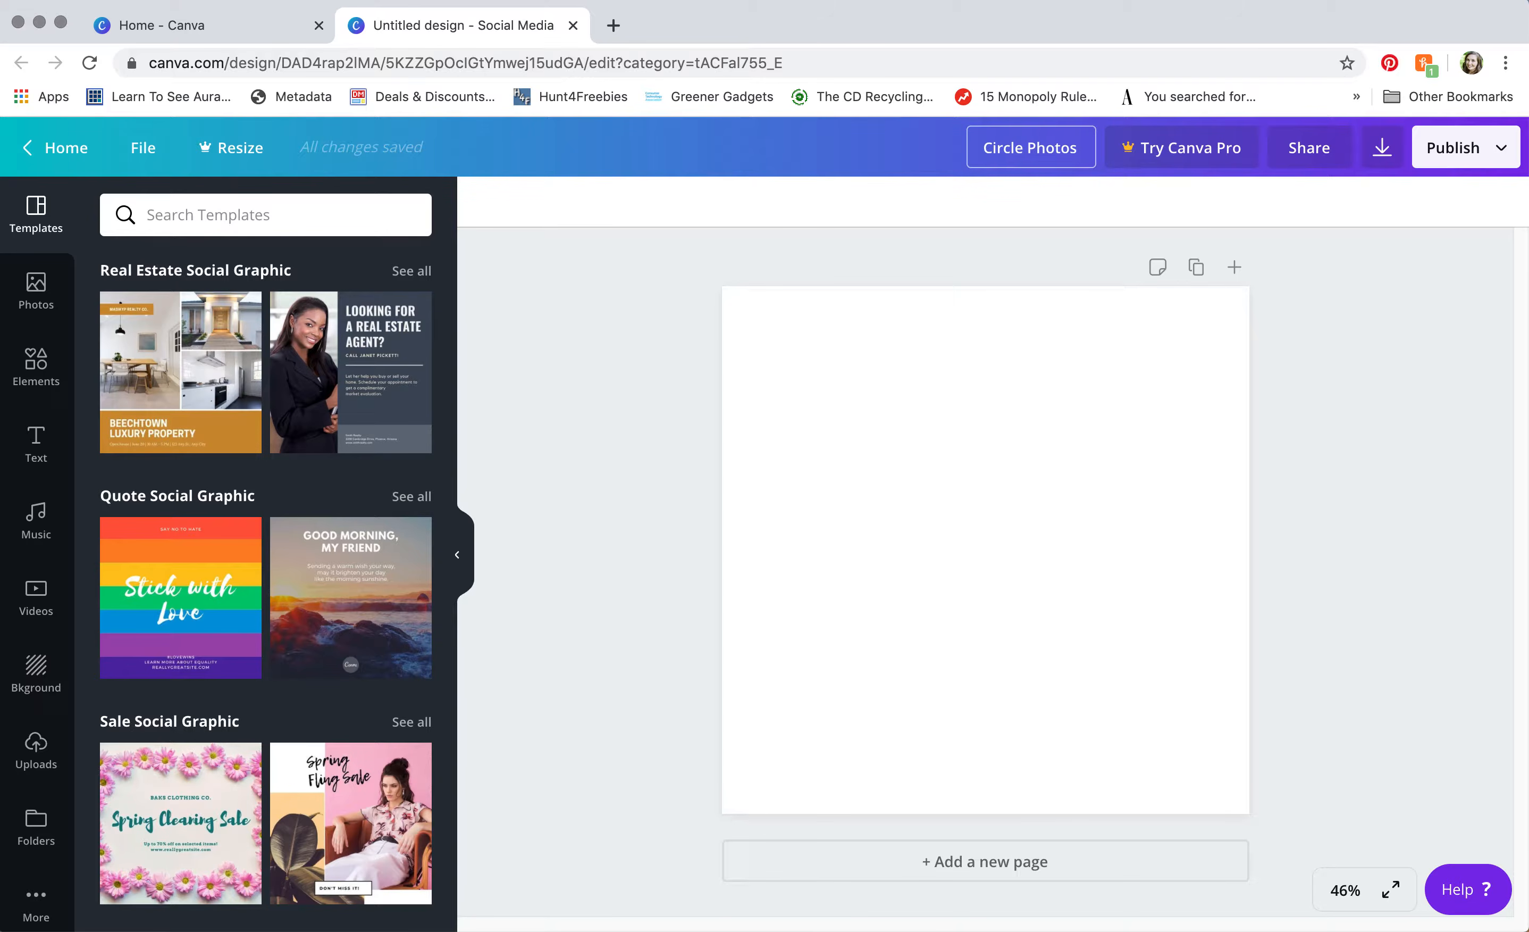
{"action": "left_click", "coordinate": [760, 333]}
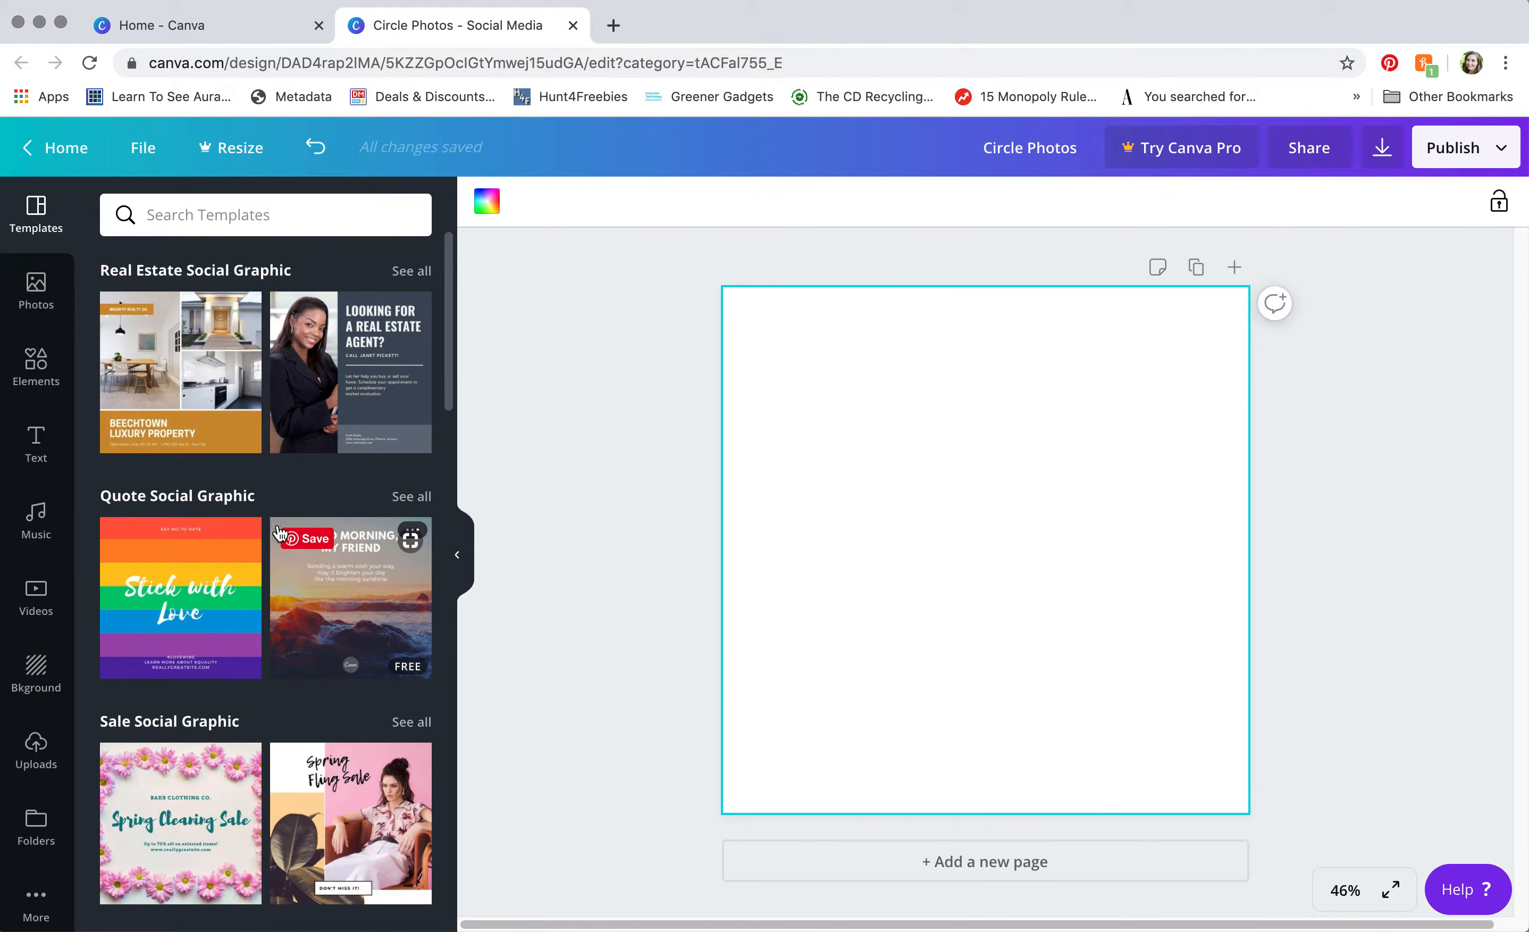
Step: Search the Elements library for 'circle frame' and browse the free circle photo frames
{"action": "left_click", "coordinate": [21, 377]}
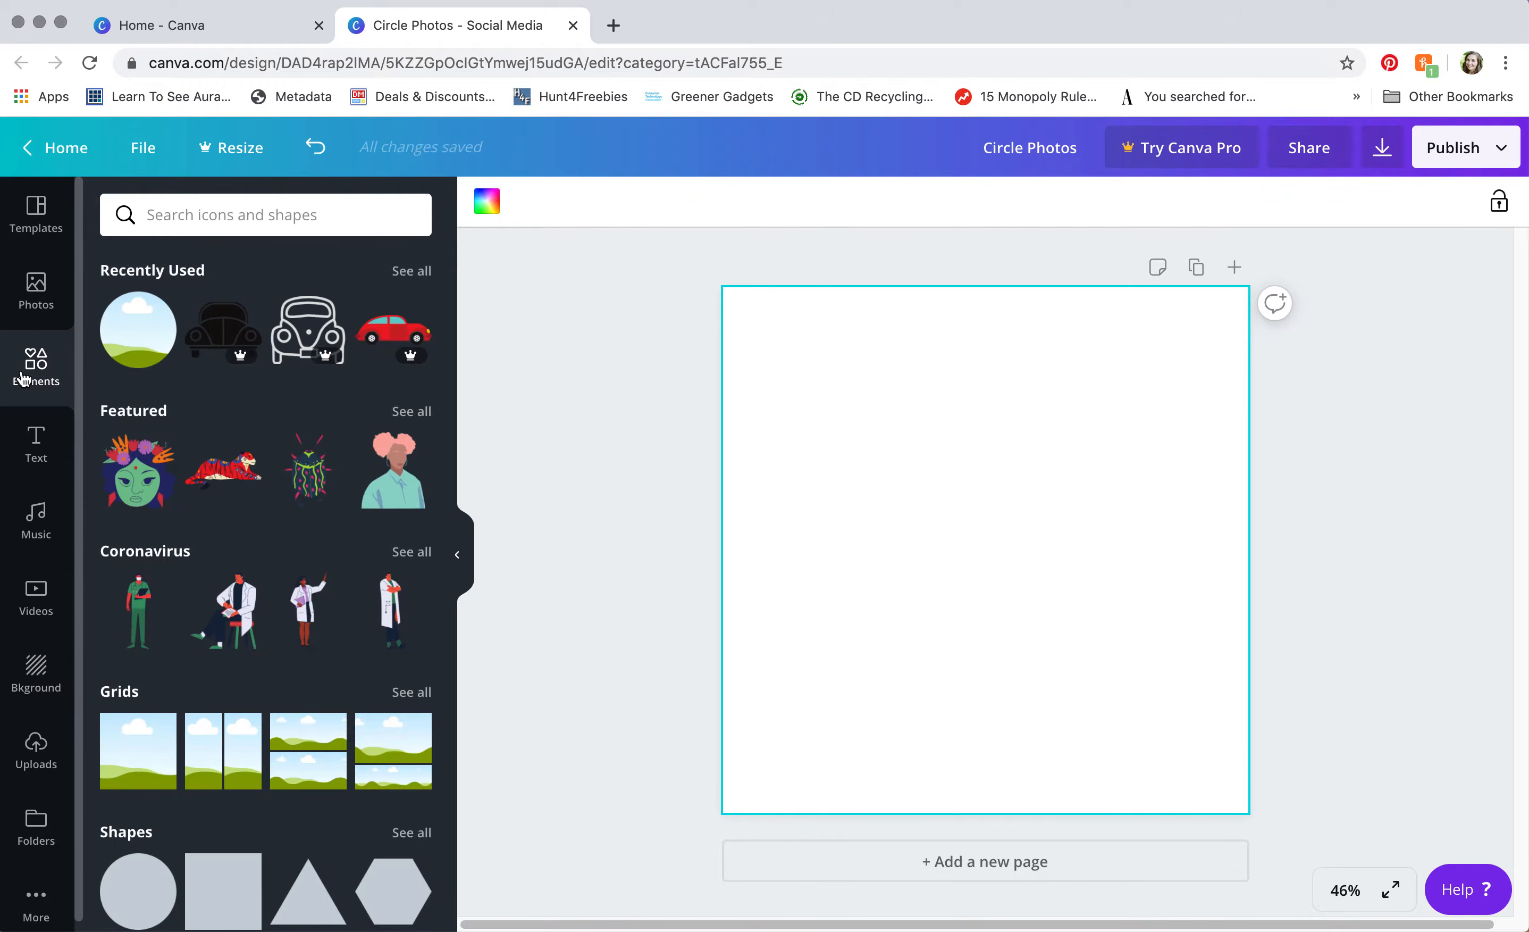
{"action": "scroll", "coordinate": [218, 552], "scroll_direction": "down", "scroll_amount": 2}
{"action": "scroll", "coordinate": [218, 552], "scroll_direction": "down", "scroll_amount": 7}
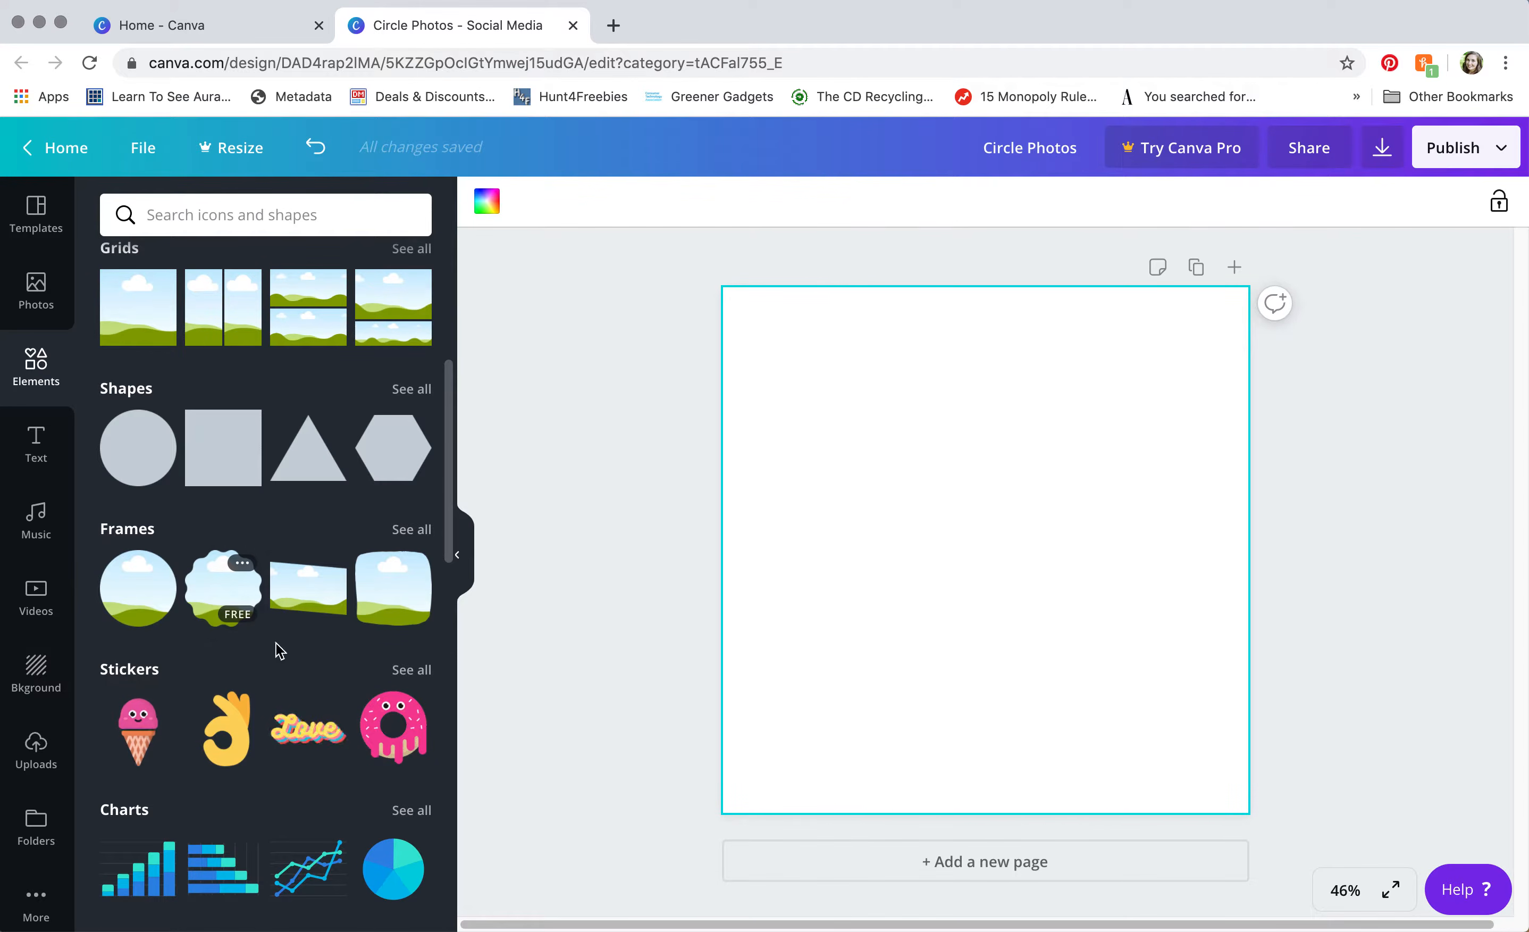
{"action": "left_click", "coordinate": [222, 215]}
{"action": "type", "text": "circle frame"}
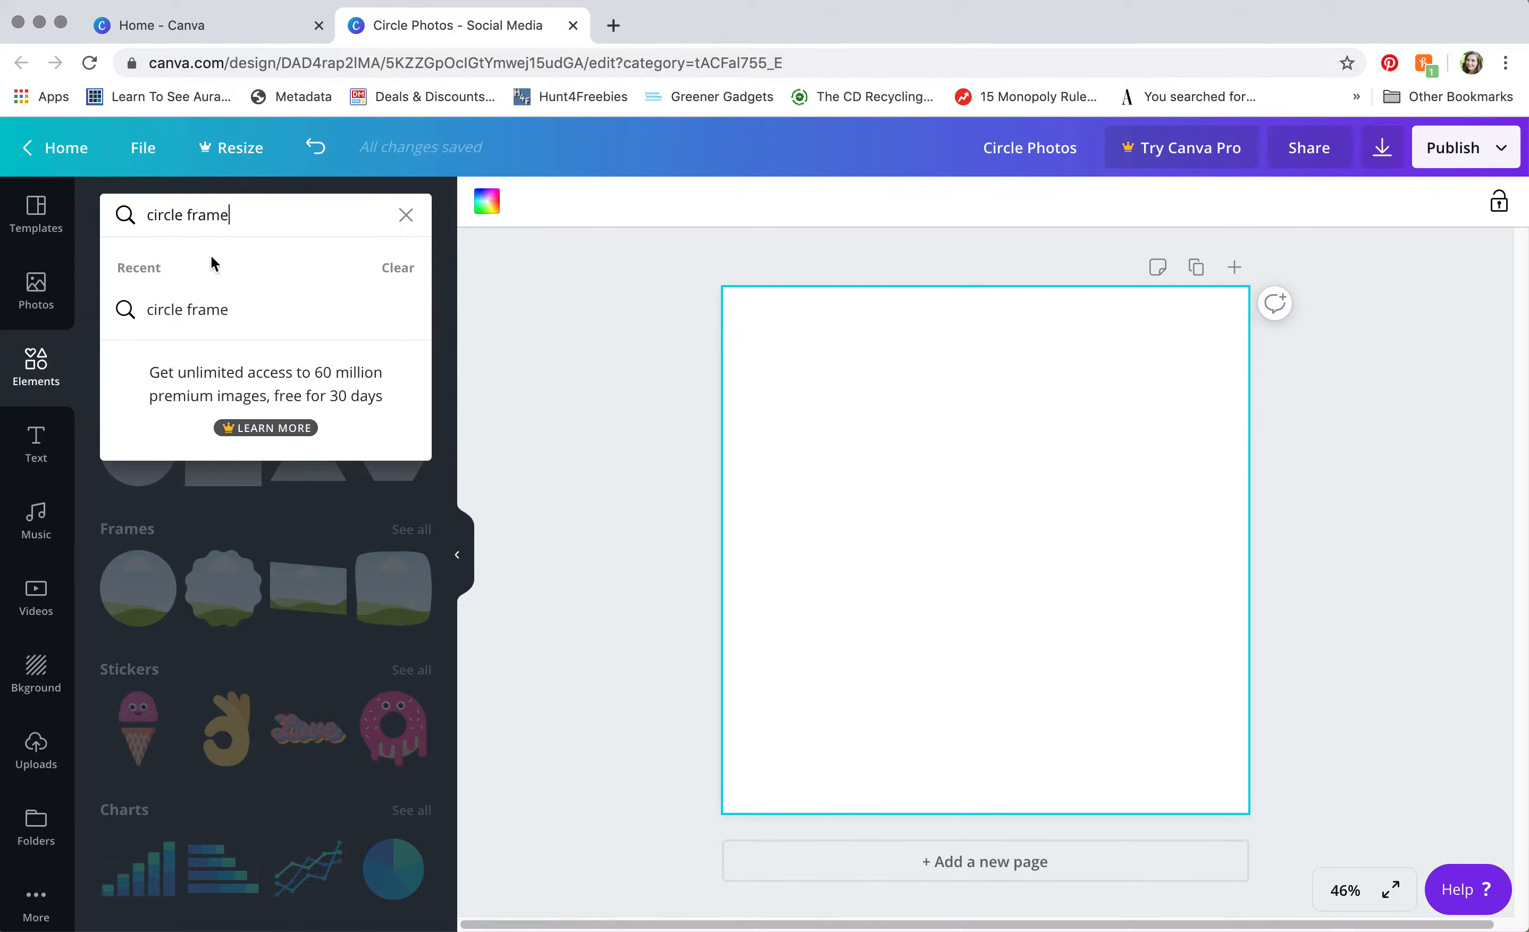
{"action": "left_click", "coordinate": [193, 314]}
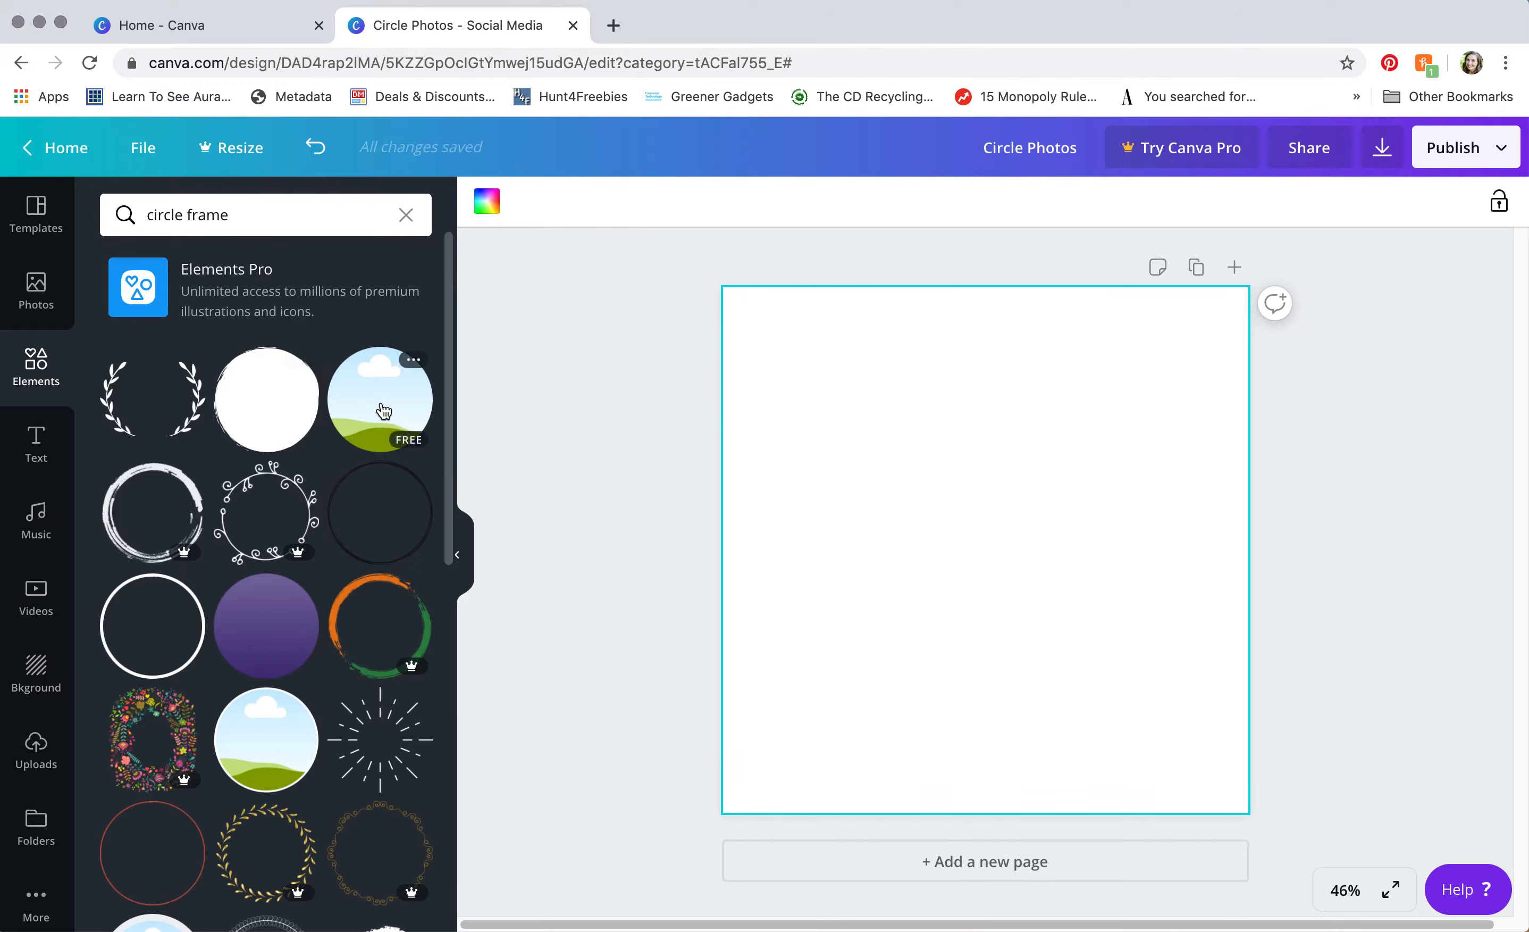
{"action": "scroll", "coordinate": [382, 411], "scroll_direction": "down", "scroll_amount": 2}
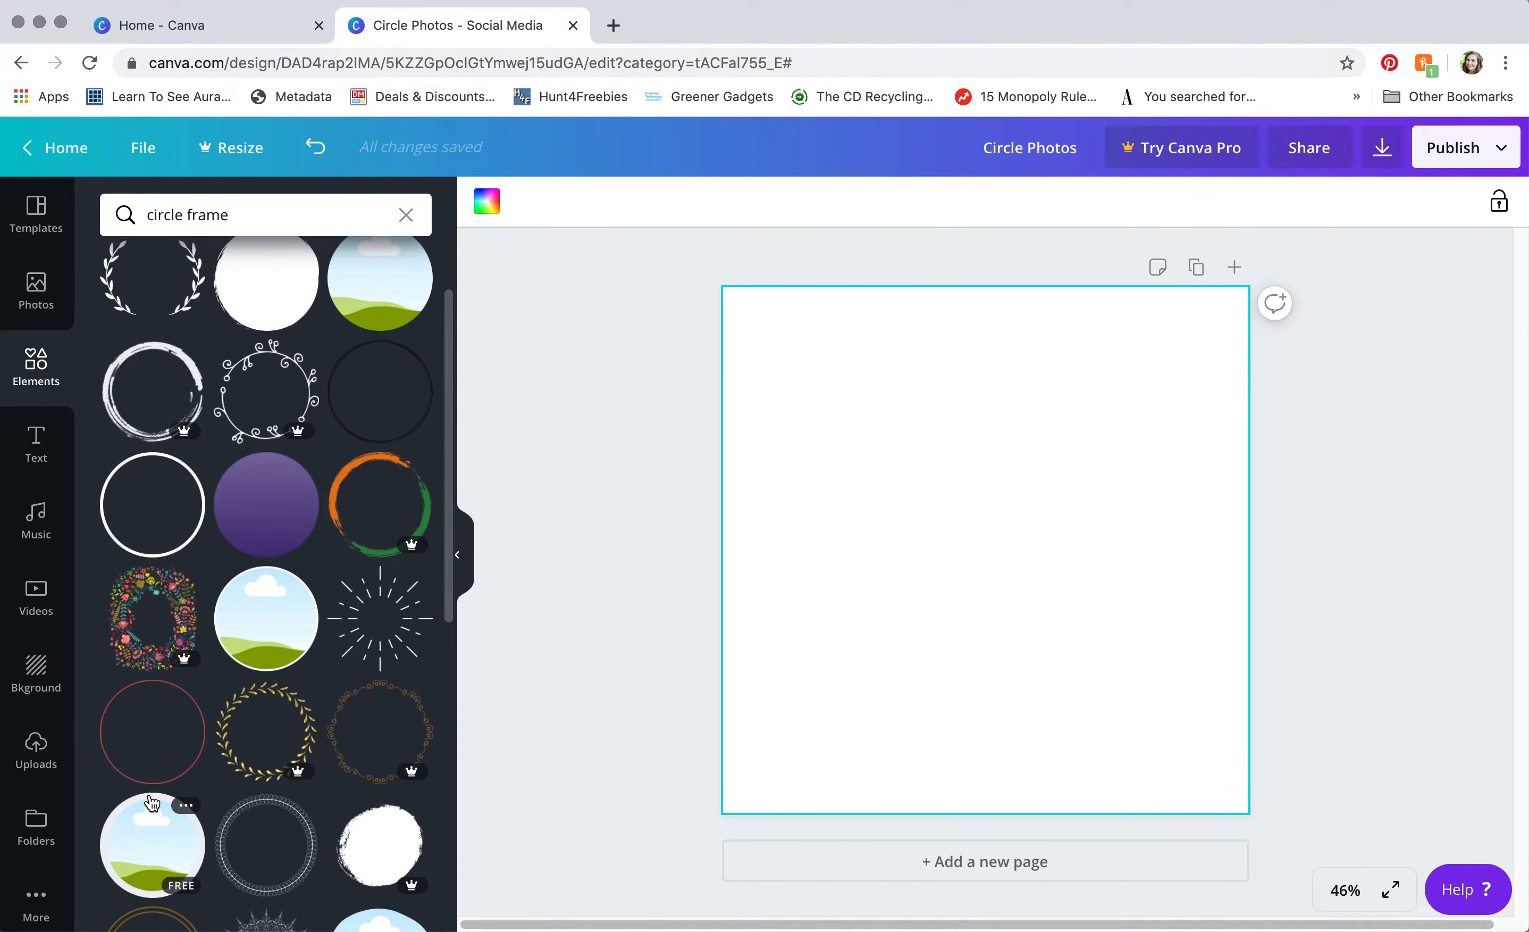
{"action": "scroll", "coordinate": [141, 807], "scroll_direction": "down", "scroll_amount": 1}
{"action": "scroll", "coordinate": [142, 807], "scroll_direction": "down", "scroll_amount": 4}
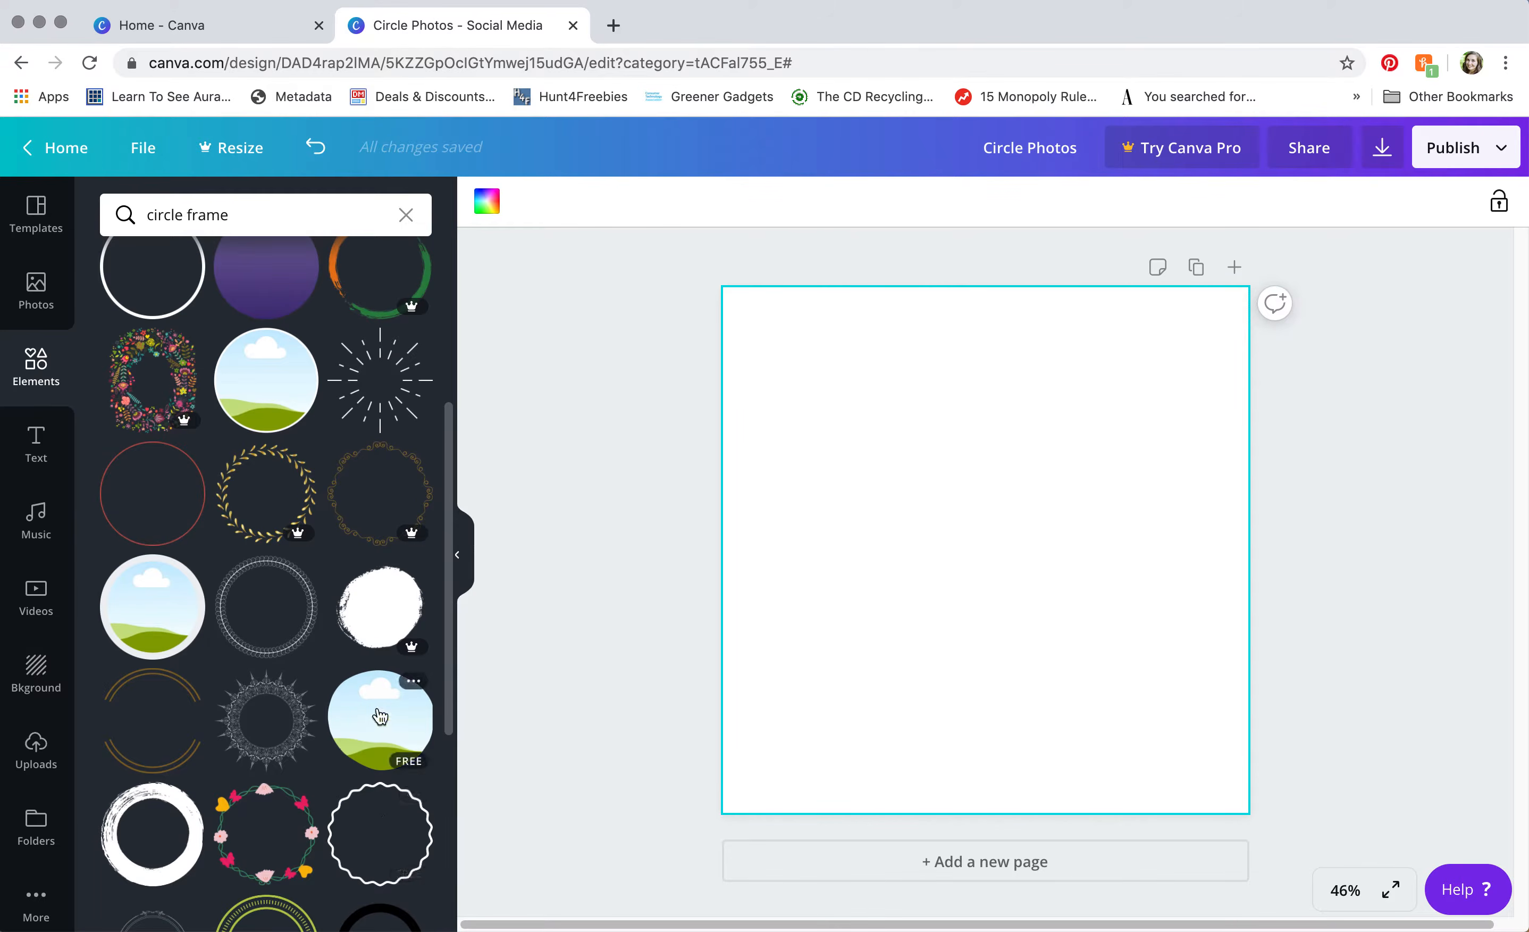
{"action": "scroll", "coordinate": [378, 713], "scroll_direction": "up", "scroll_amount": 5}
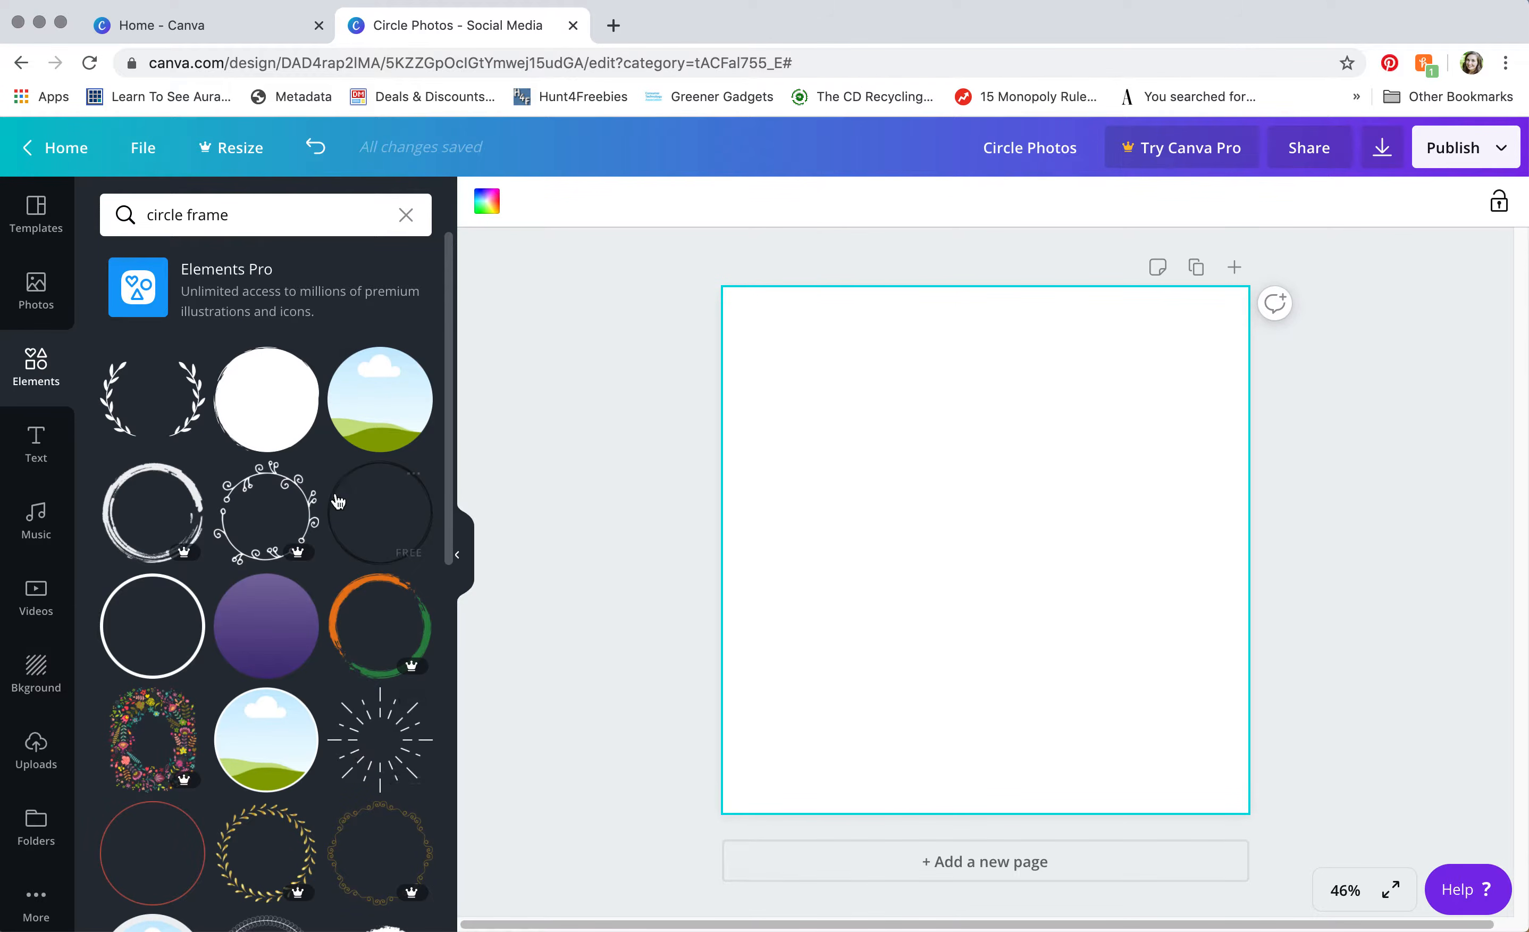
Step: Add the sky-and-hills circle frame and enlarge it across the page
{"action": "left_click", "coordinate": [399, 406]}
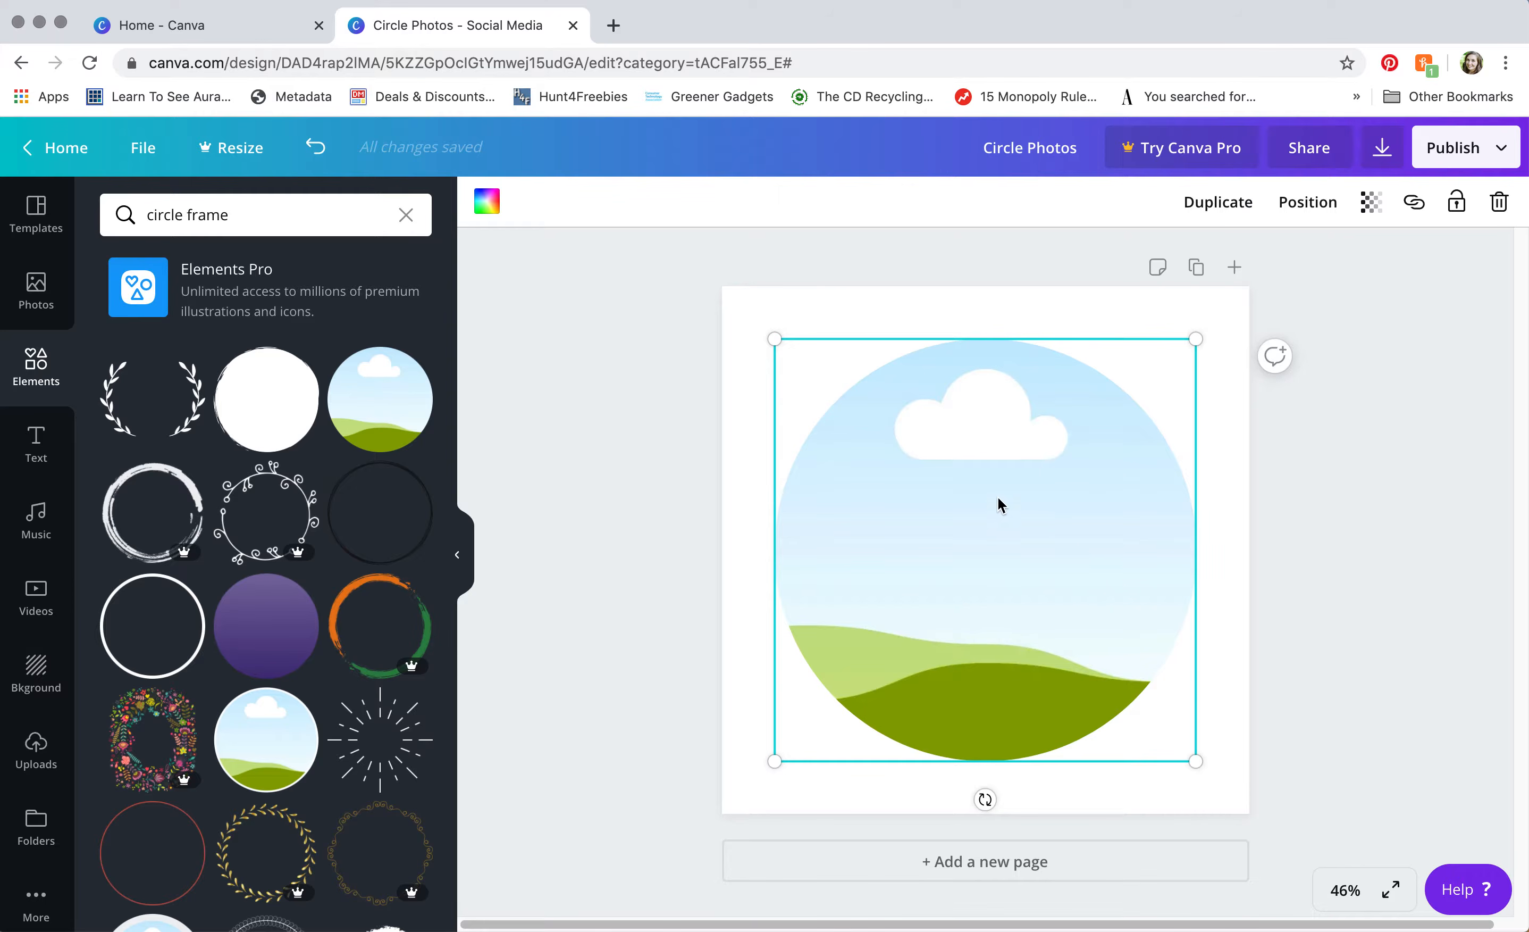
{"action": "left_click_drag", "start_coordinate": [768, 337], "coordinate": [720, 297]}
{"action": "left_click_drag", "start_coordinate": [1205, 771], "coordinate": [1253, 819]}
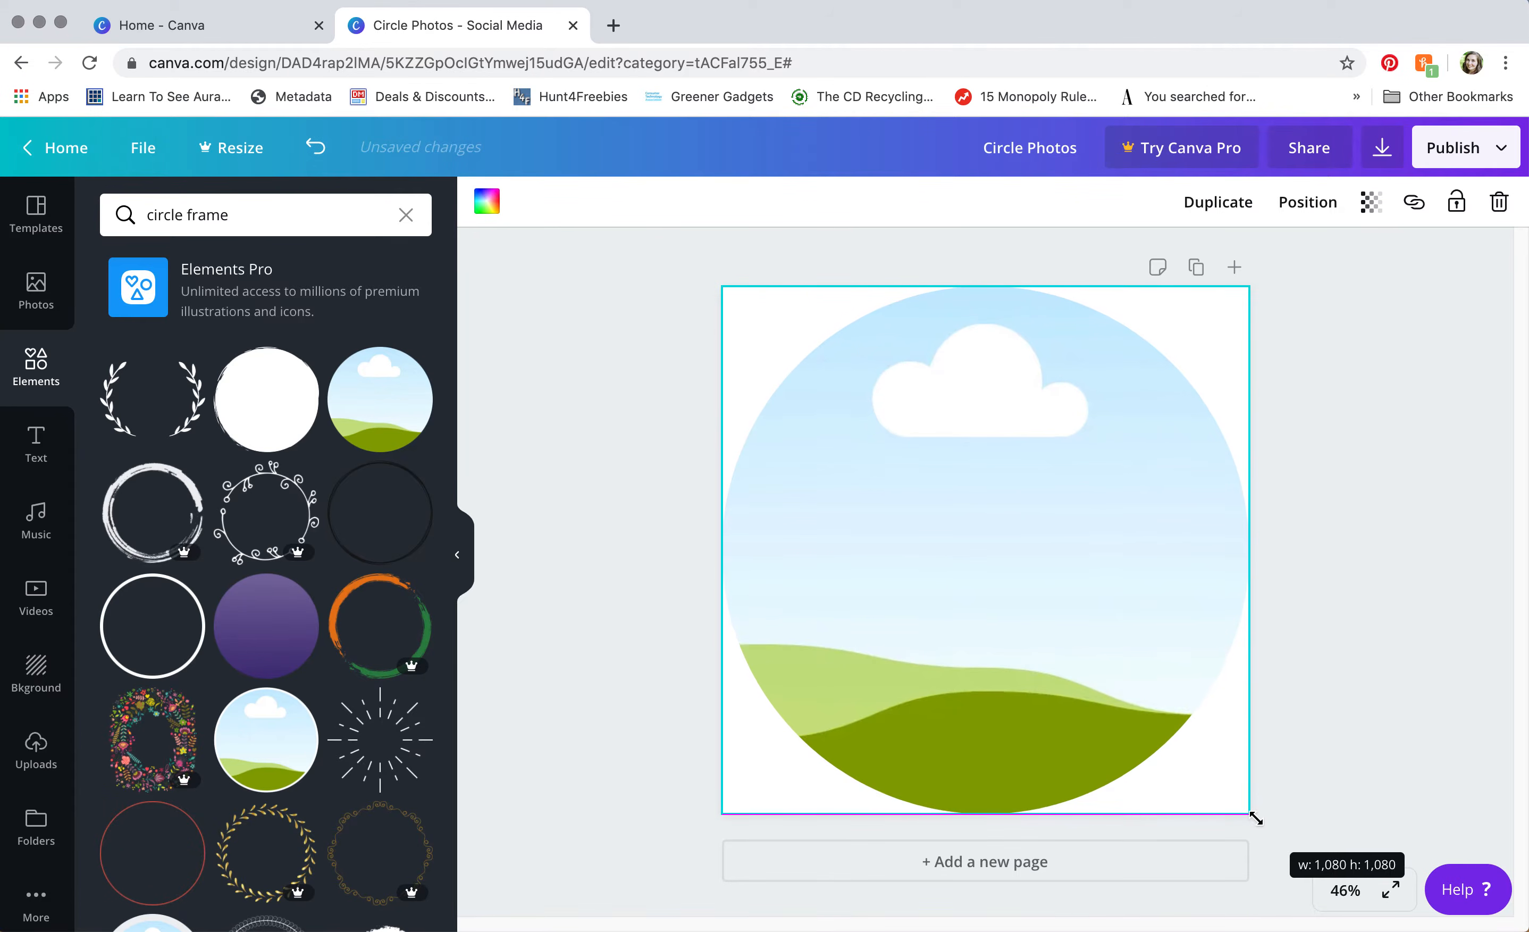
{"action": "left_click", "coordinate": [1363, 655]}
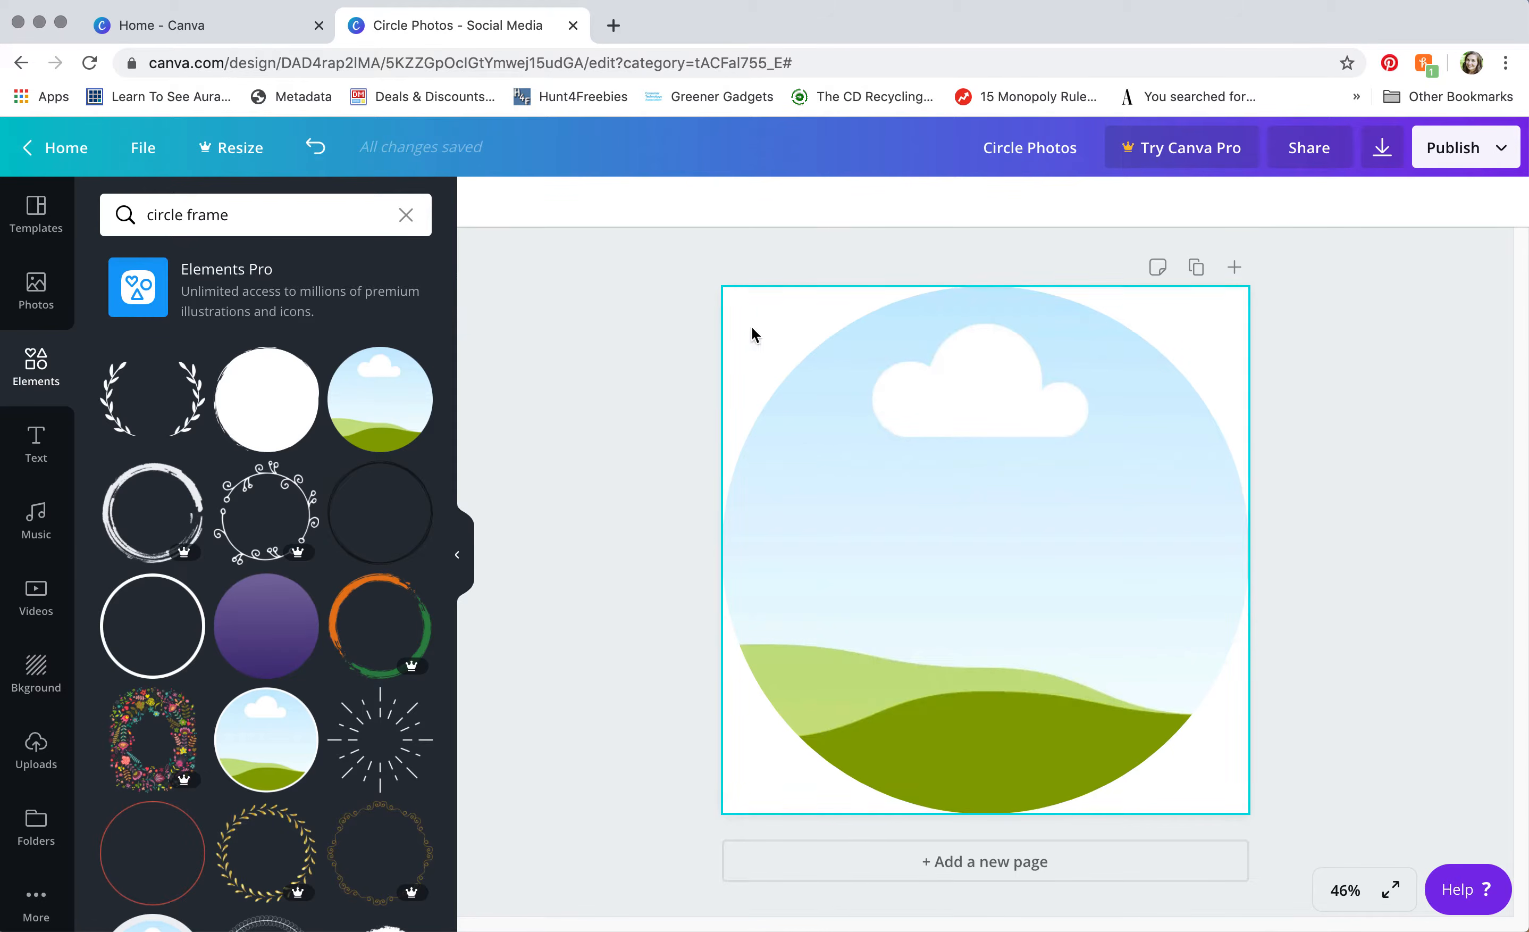
Step: Shrink the circle frame to fit inside the page and centre it on the guides
{"action": "left_click", "coordinate": [951, 587]}
{"action": "left_click_drag", "start_coordinate": [727, 810], "coordinate": [734, 801]}
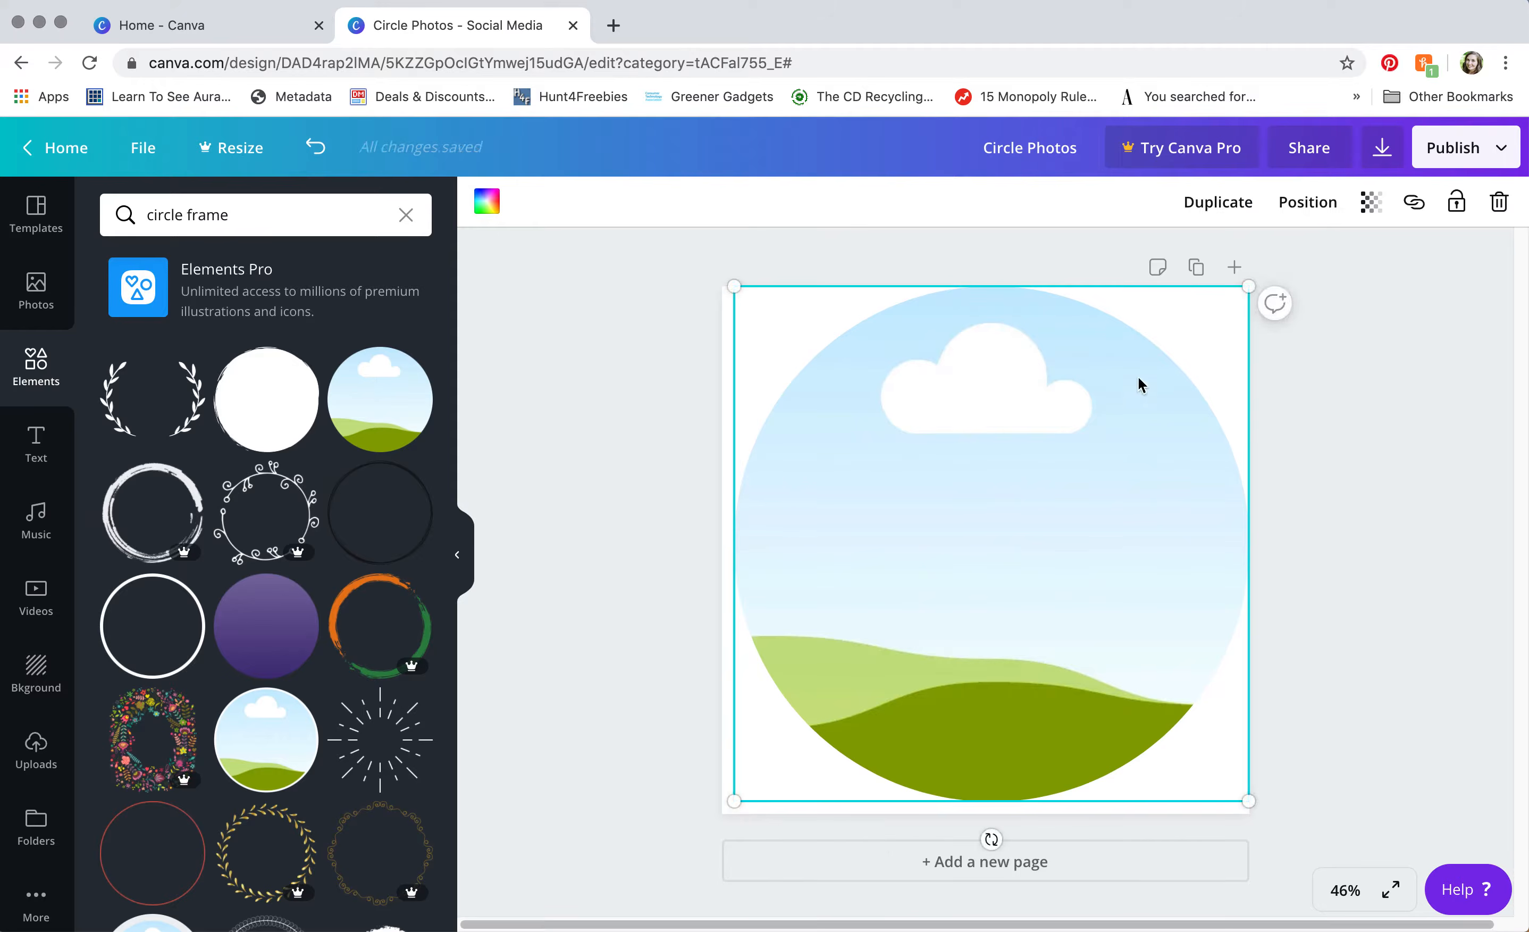
{"action": "left_click_drag", "start_coordinate": [1248, 286], "coordinate": [1239, 301]}
{"action": "left_click_drag", "start_coordinate": [984, 595], "coordinate": [983, 587]}
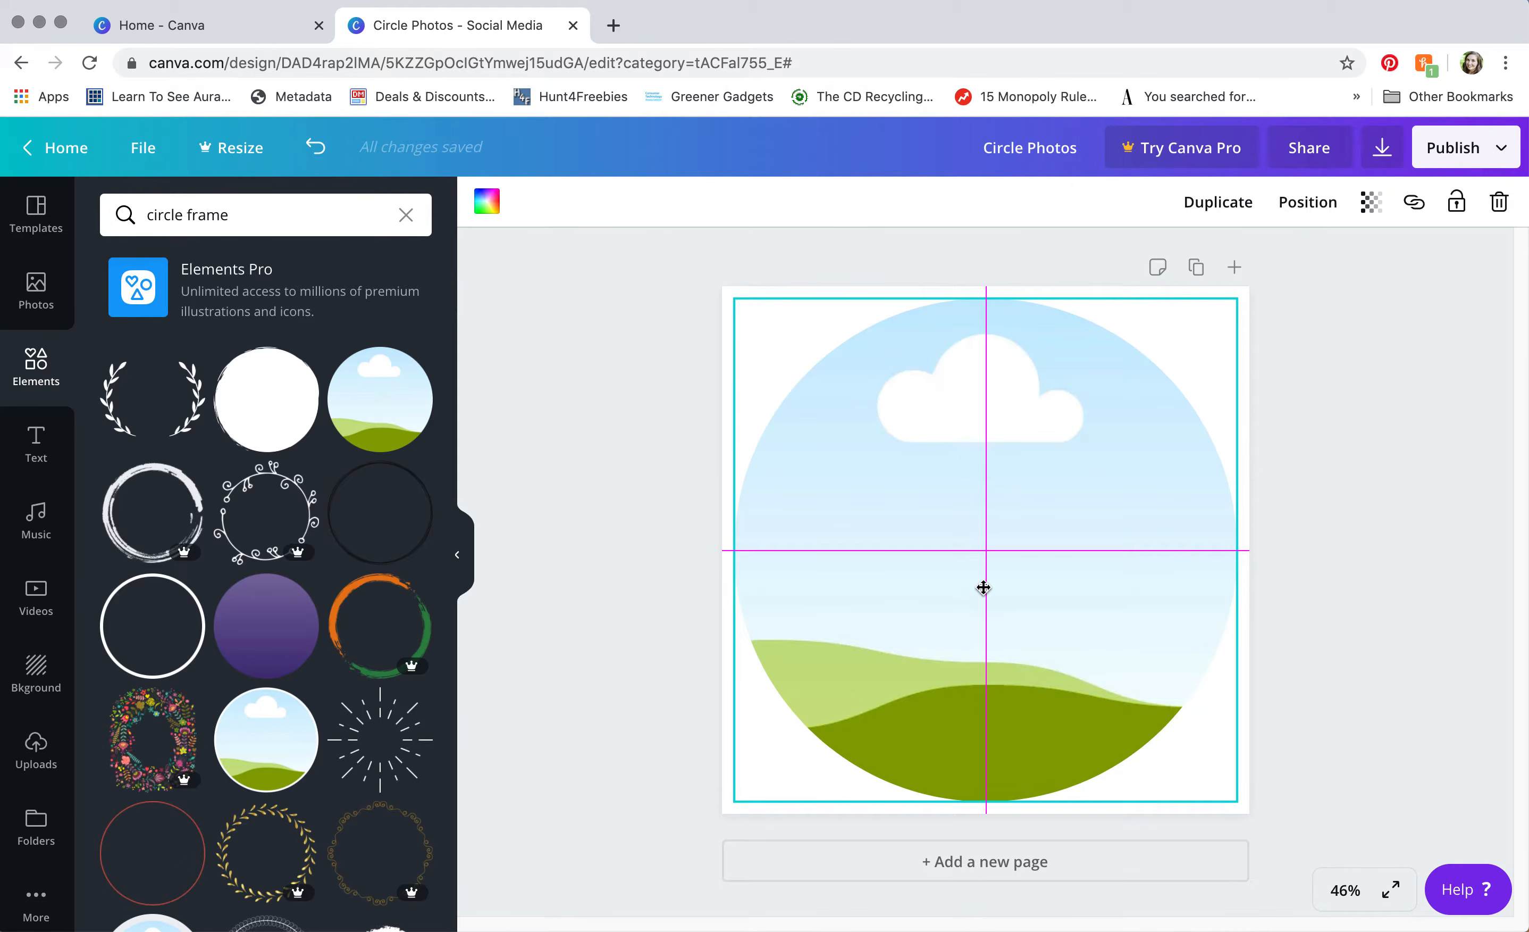
{"action": "left_click_drag", "start_coordinate": [983, 587], "coordinate": [984, 588]}
{"action": "left_click", "coordinate": [1383, 597]}
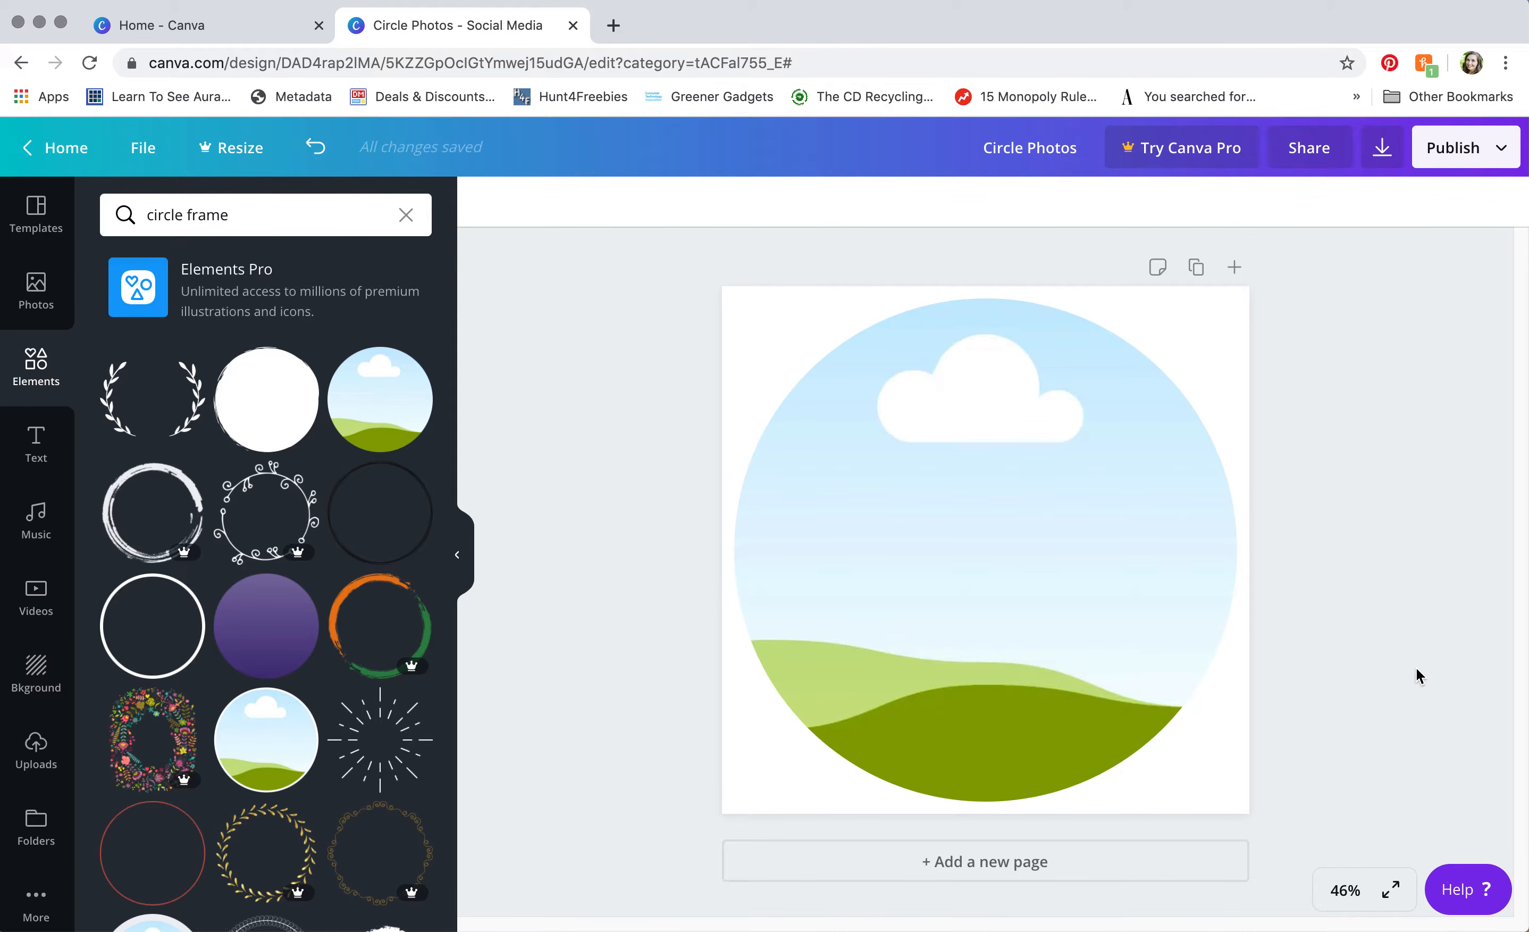
Step: Move from the Photos panel to Uploads to show the previously uploaded images
{"action": "left_click", "coordinate": [50, 285]}
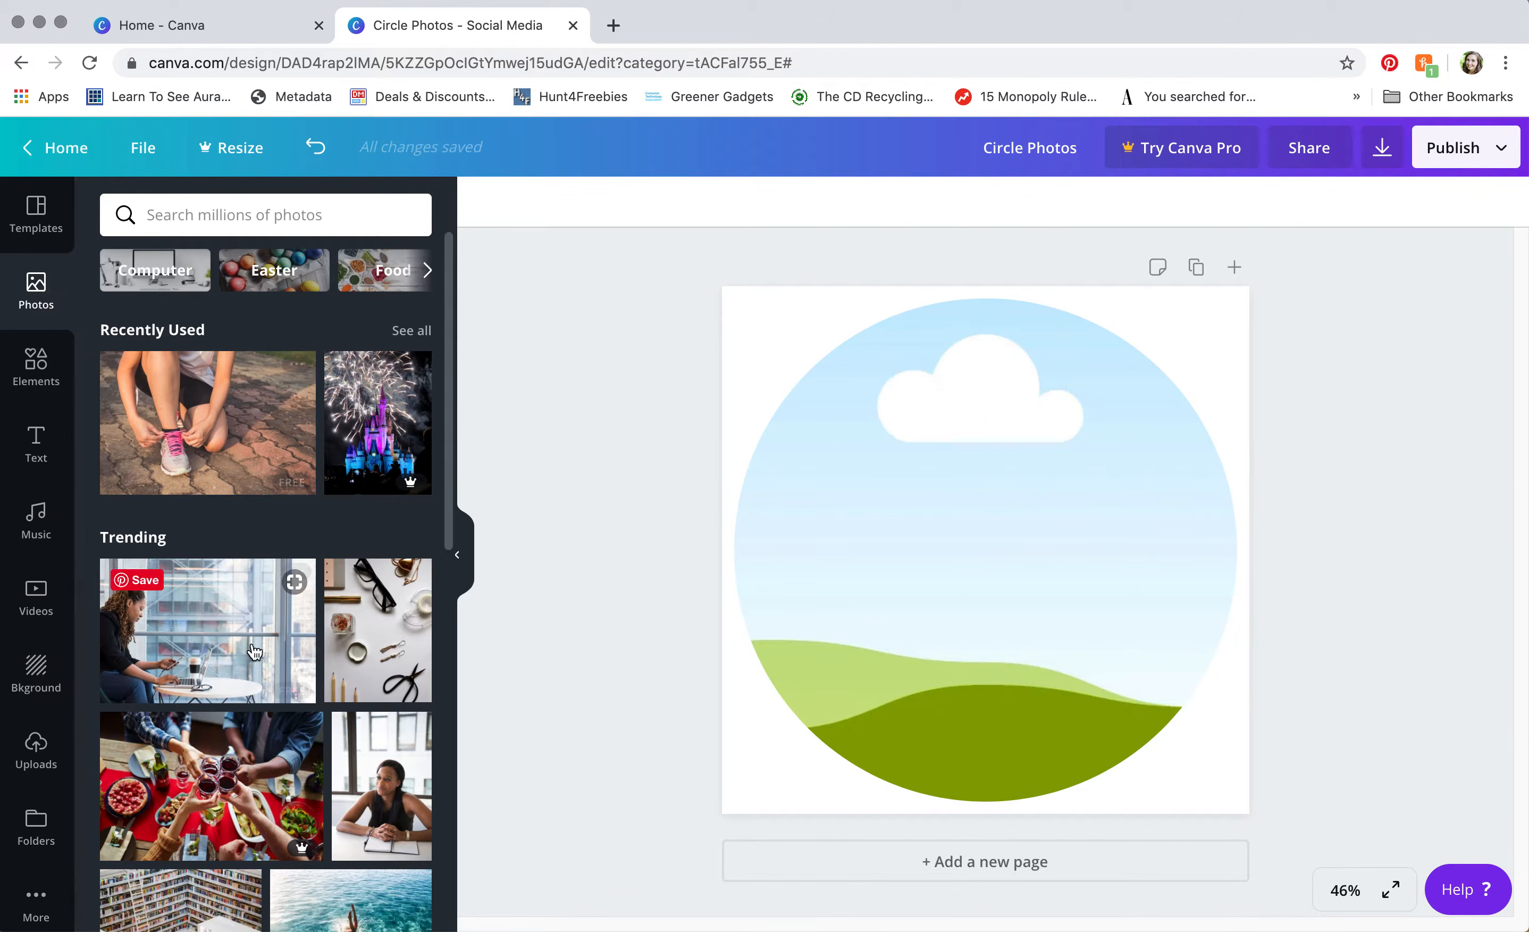
{"action": "left_click", "coordinate": [207, 216]}
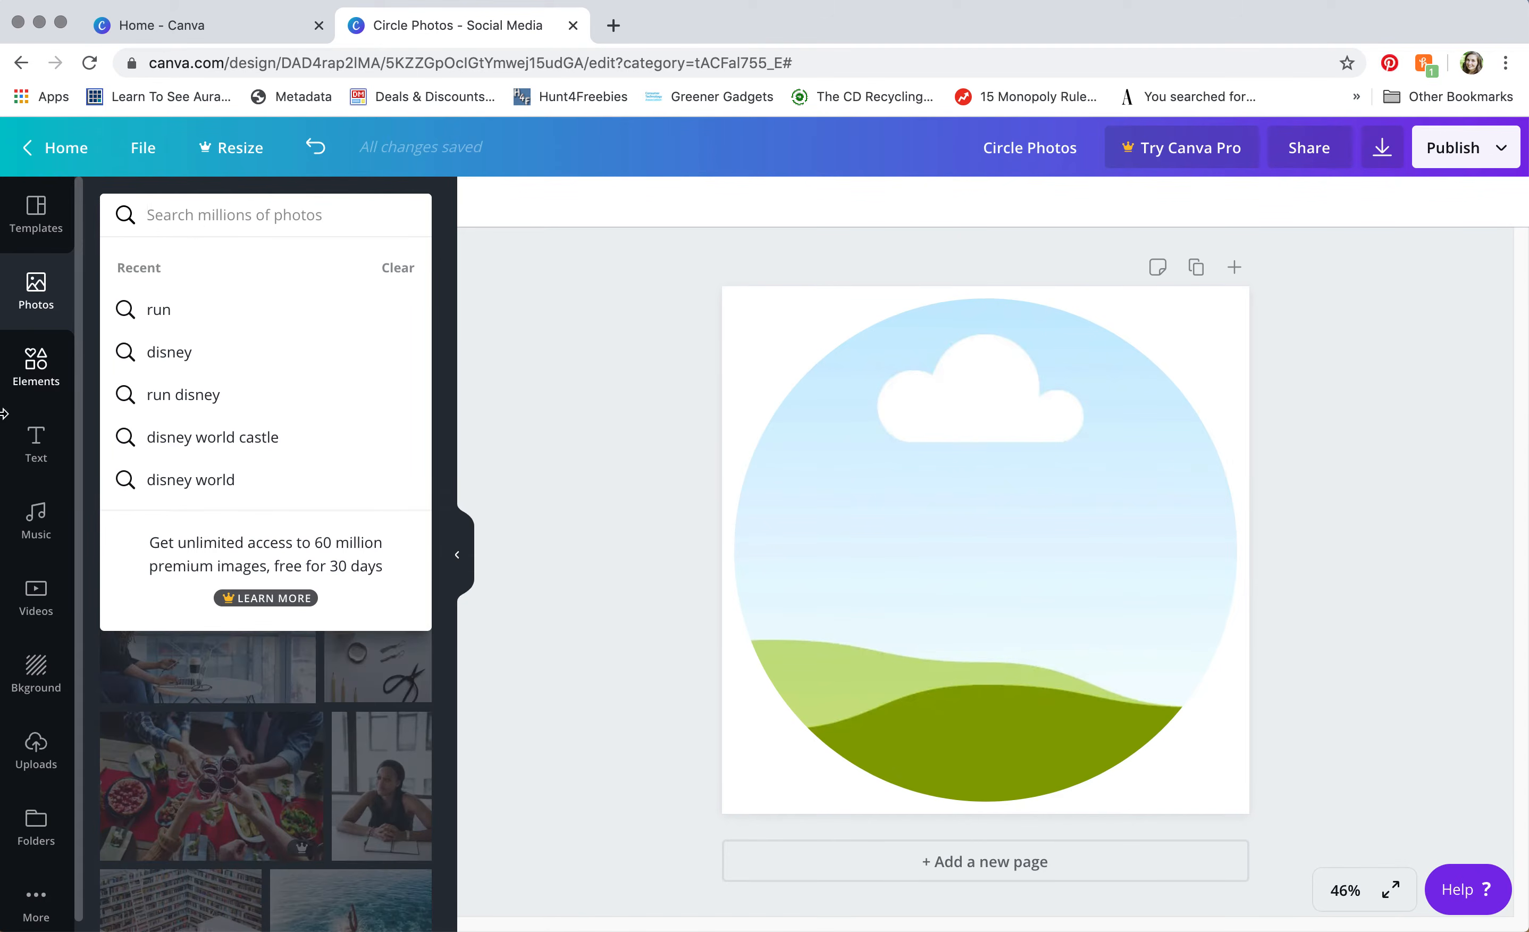
{"action": "left_click", "coordinate": [19, 299]}
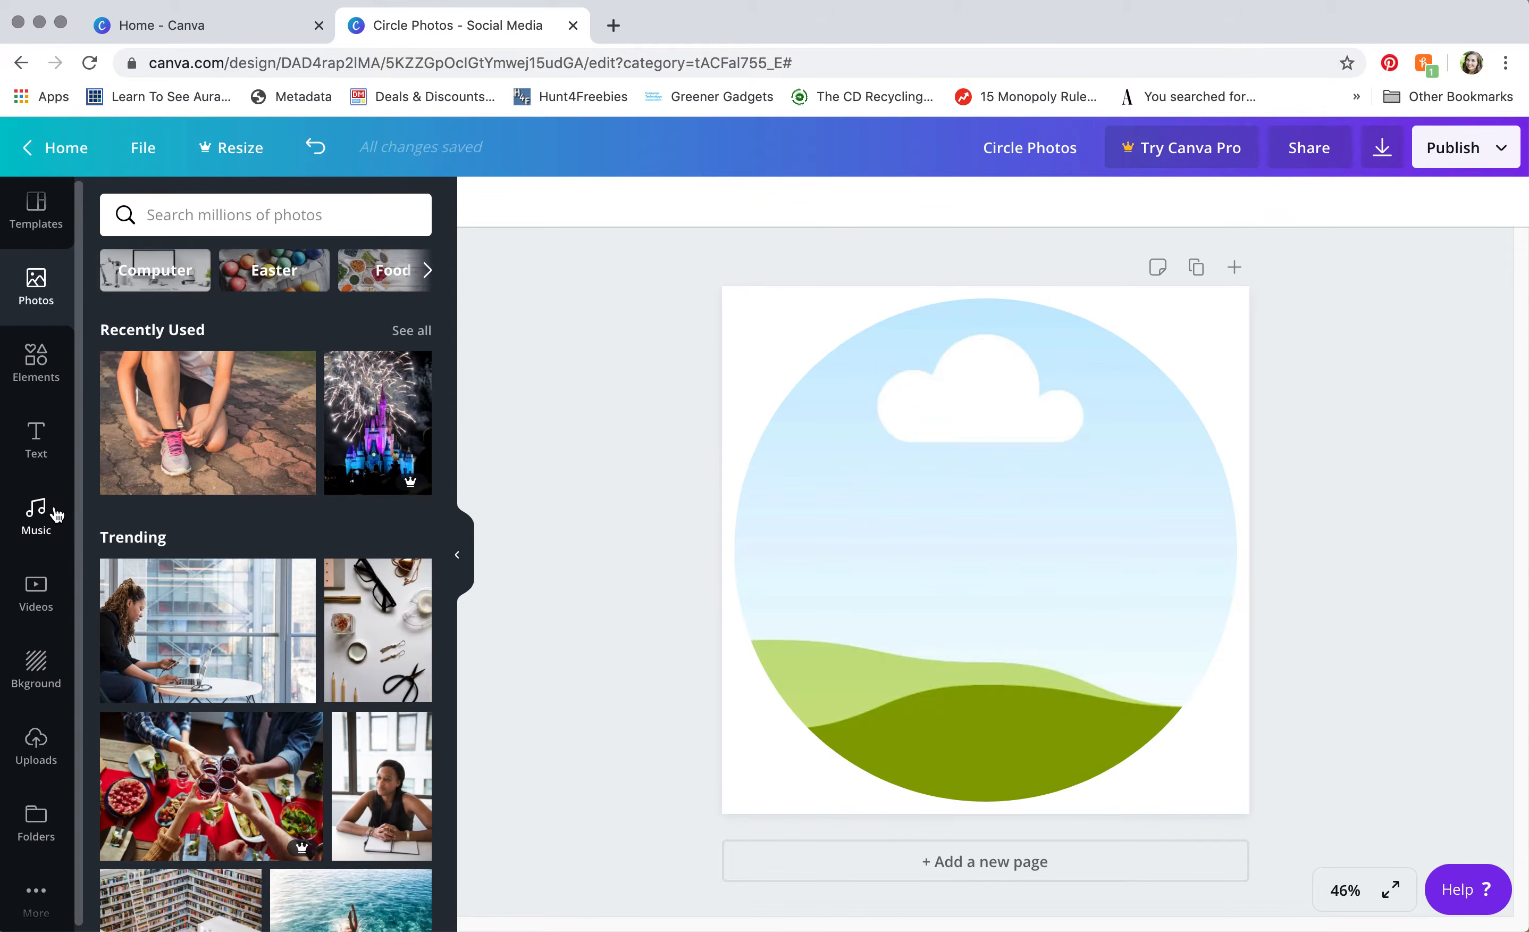
{"action": "left_click", "coordinate": [32, 745]}
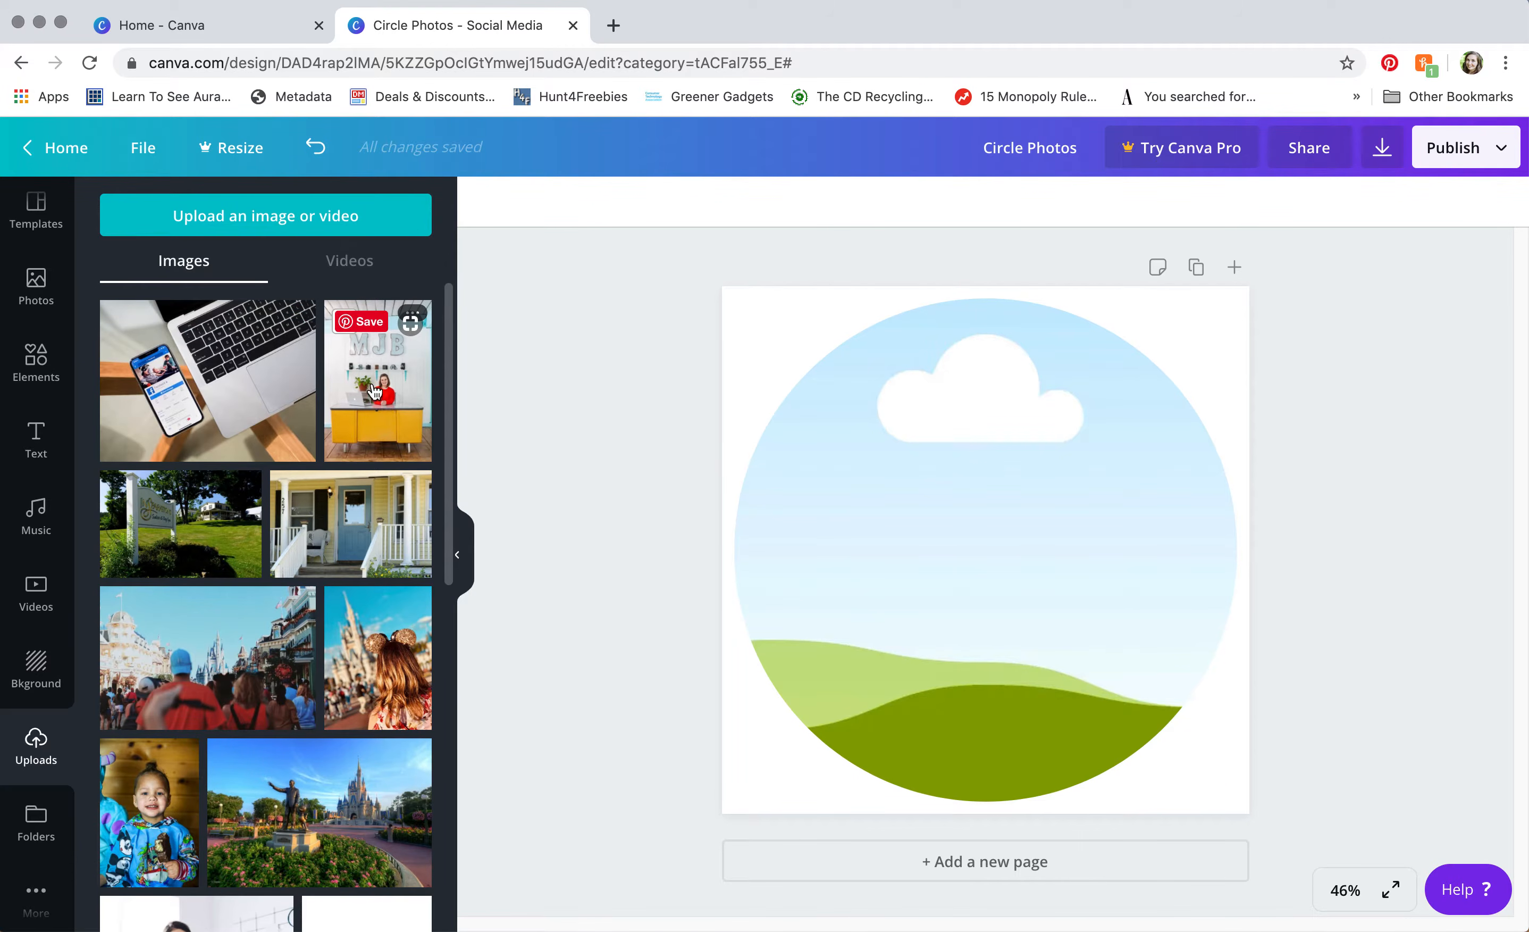
Step: Drop the MJB desk photo into the circle frame, deleting the stray loose copy
{"action": "left_click_drag", "start_coordinate": [427, 409], "coordinate": [359, 376]}
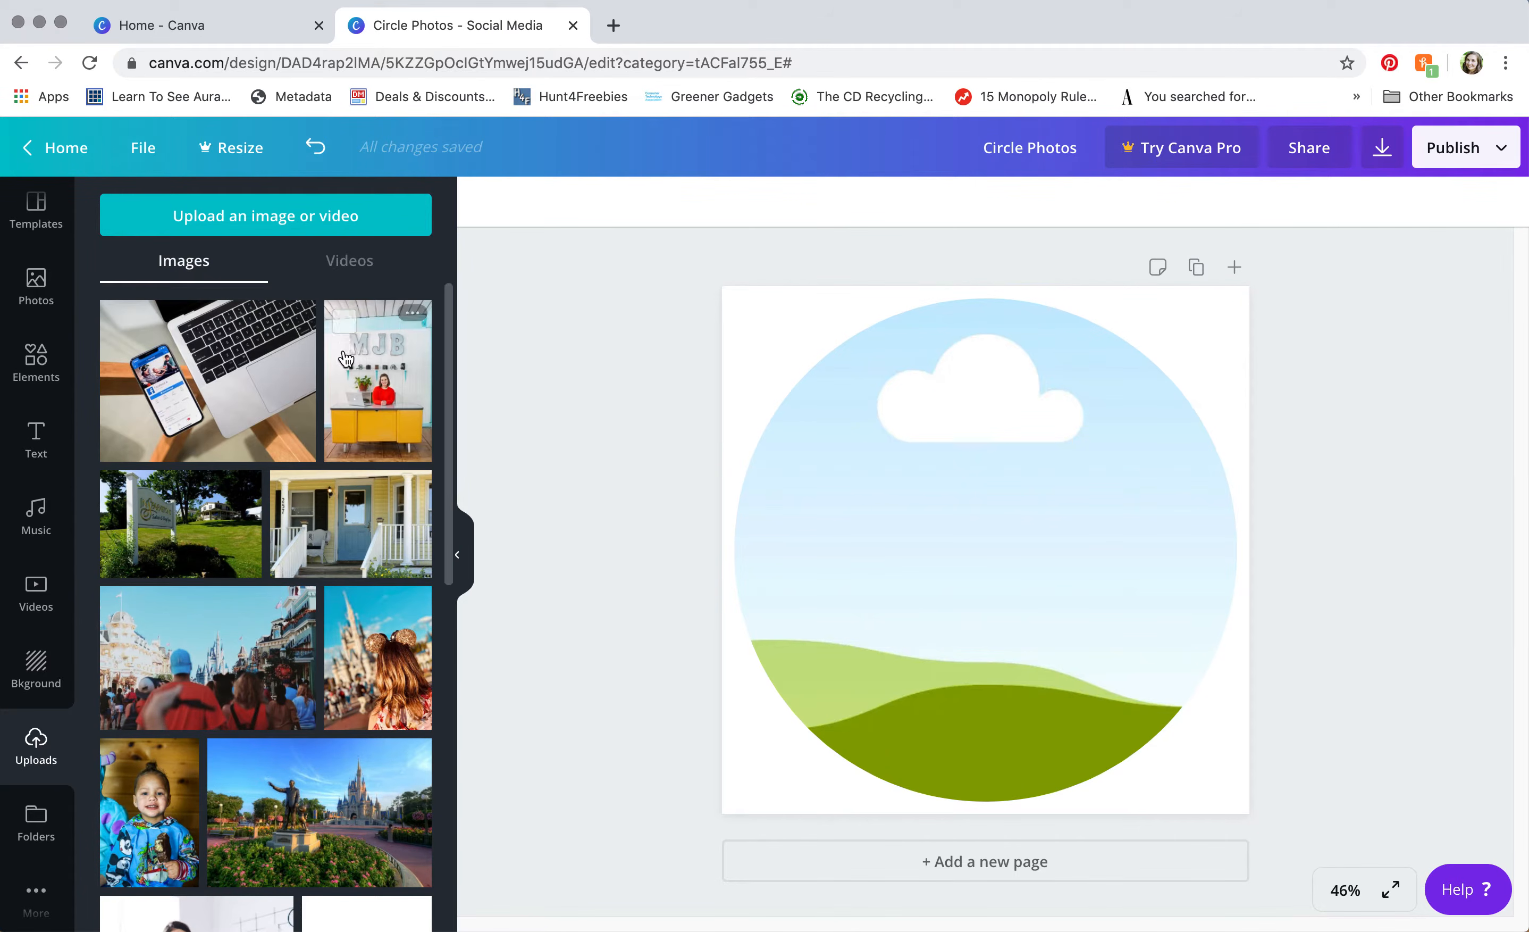
{"action": "left_click", "coordinate": [363, 385]}
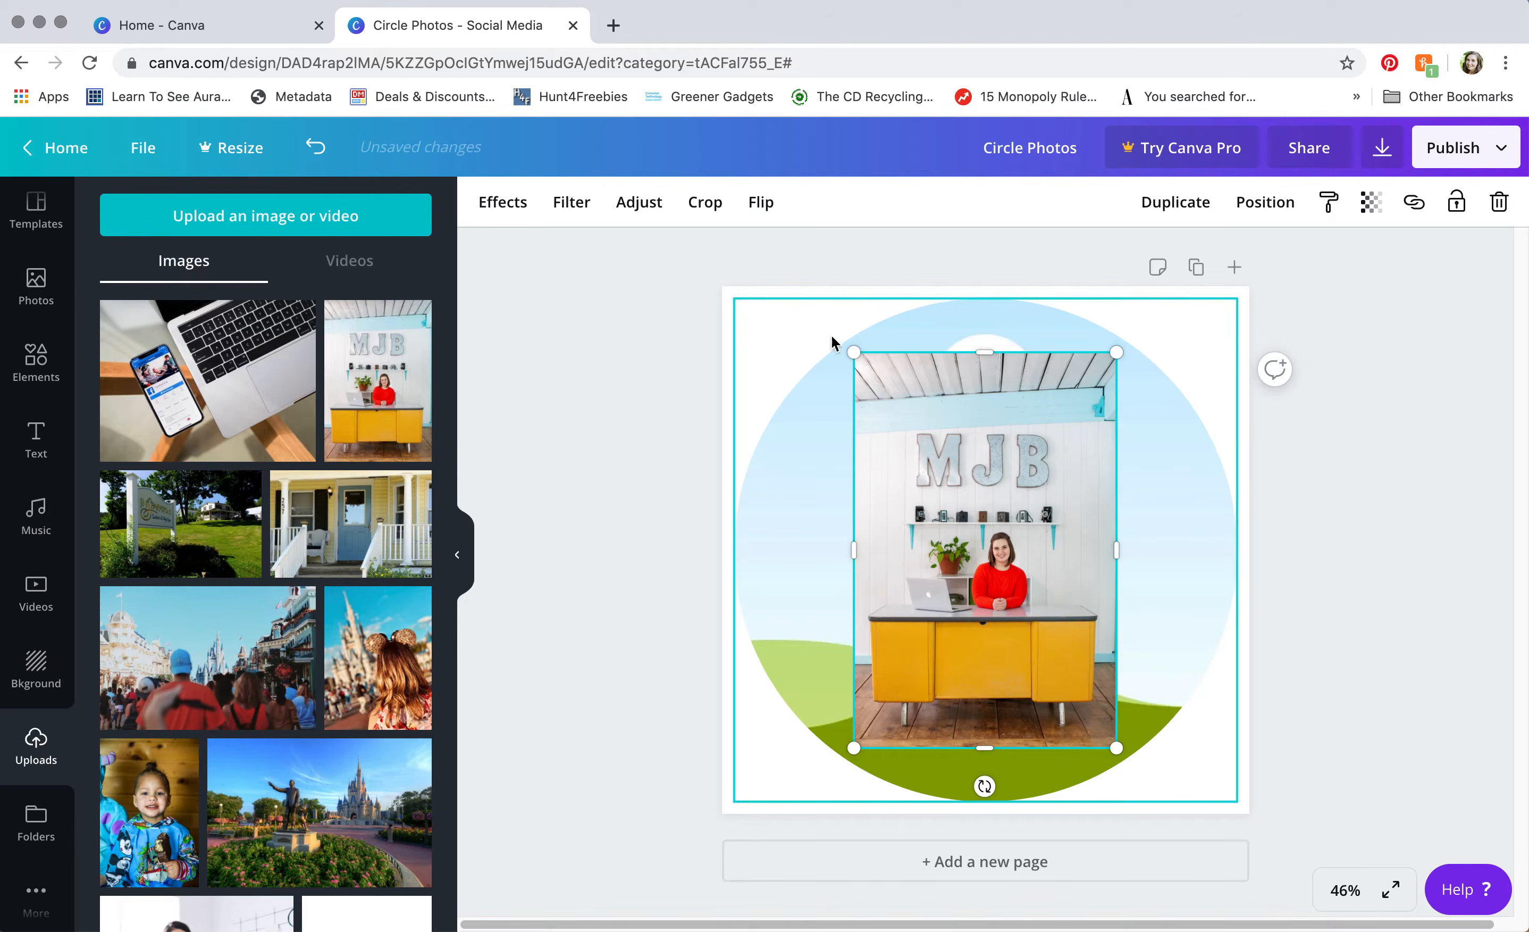
{"action": "left_click_drag", "start_coordinate": [854, 352], "coordinate": [873, 478]}
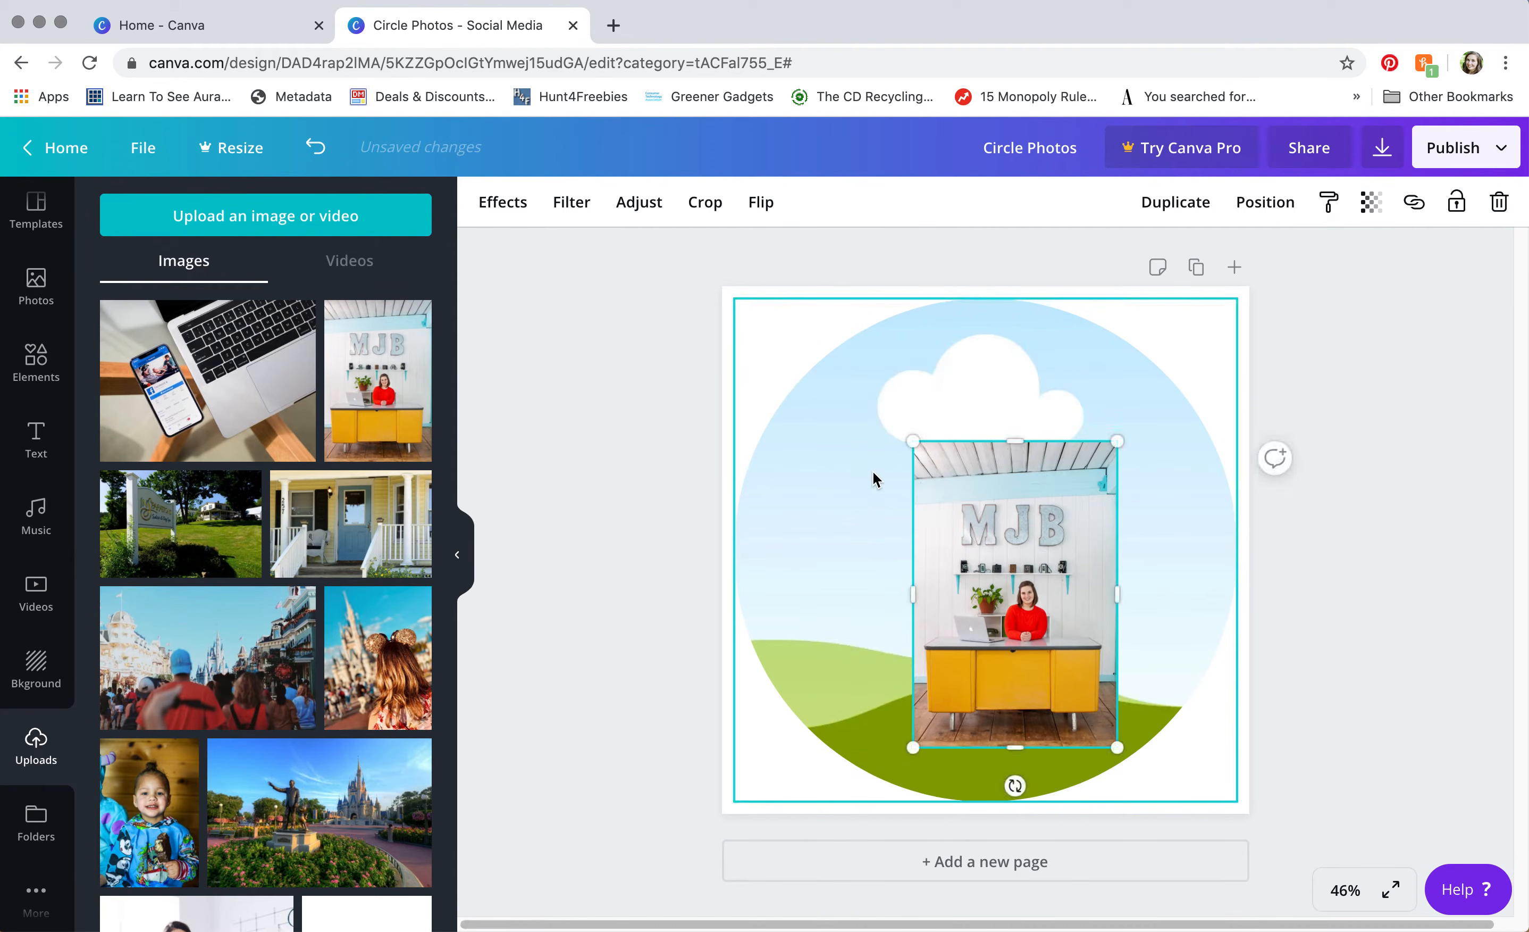
{"action": "key", "text": "Delete"}
{"action": "left_click_drag", "start_coordinate": [322, 316], "coordinate": [898, 474]}
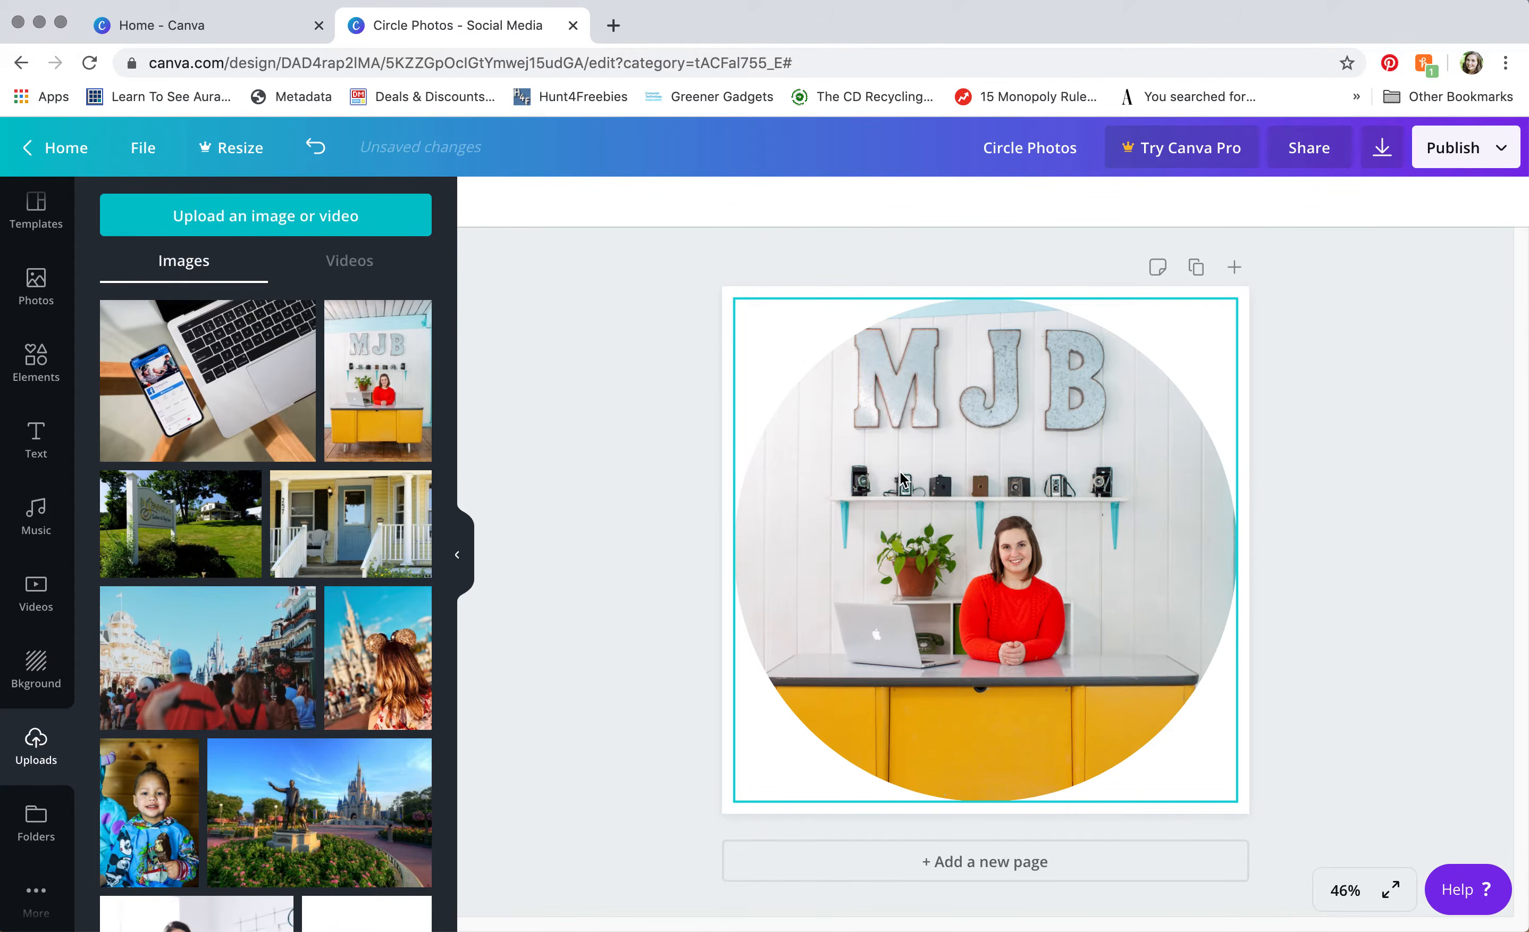
Step: Enlarge the MJB photo inside the circle frame's crop
{"action": "double_click", "coordinate": [1015, 511]}
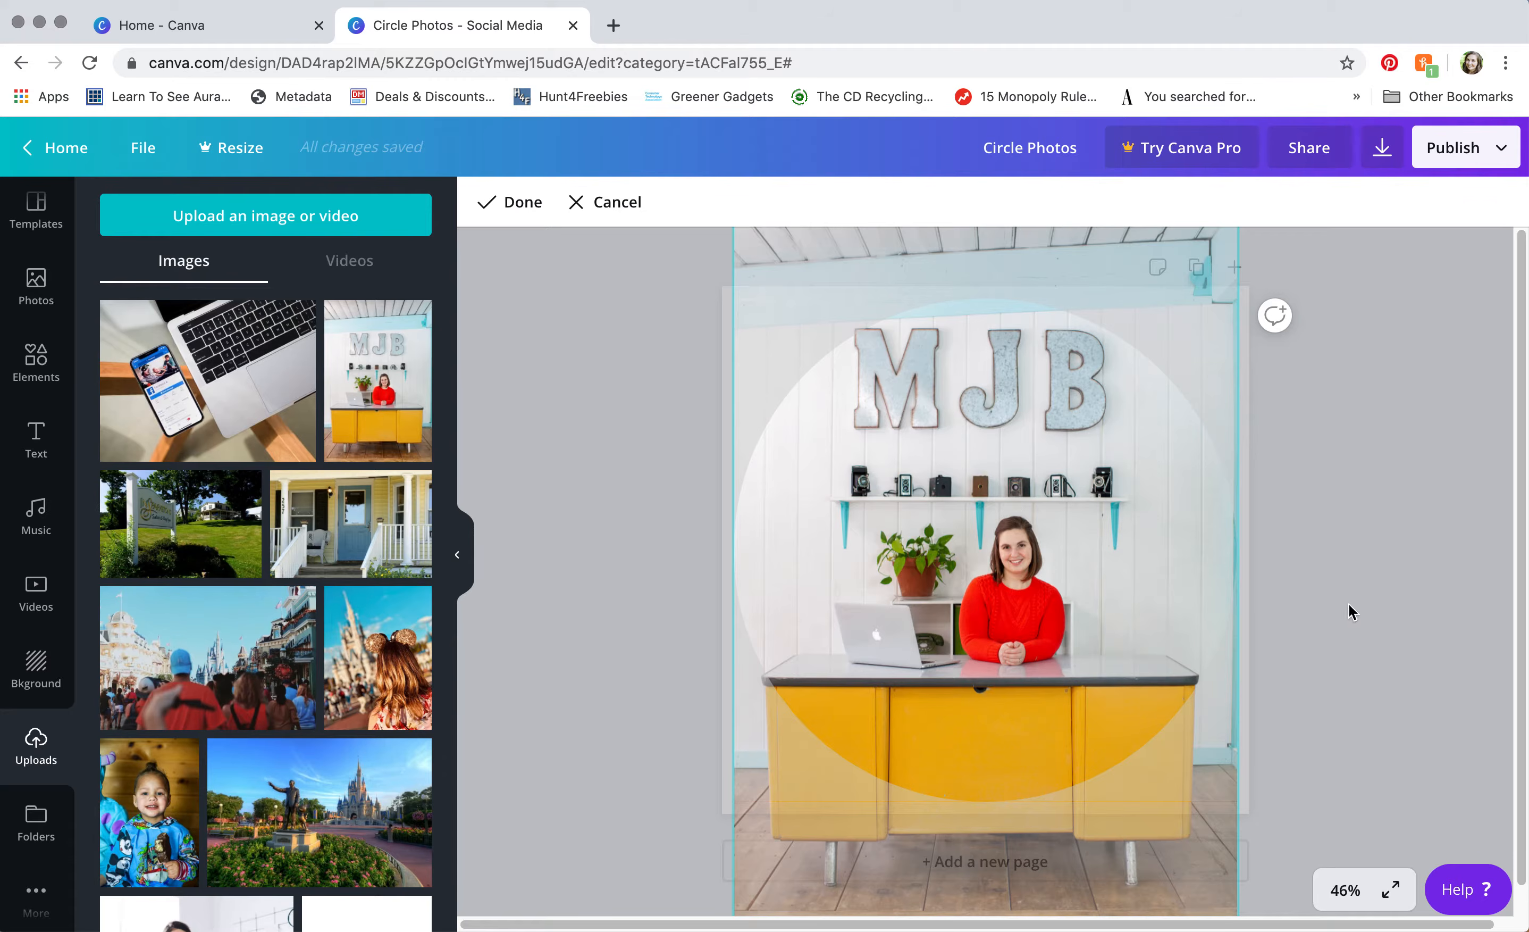
{"action": "scroll", "coordinate": [1350, 606], "scroll_direction": "down", "scroll_amount": 1}
{"action": "left_click_drag", "start_coordinate": [1237, 898], "coordinate": [1343, 931]}
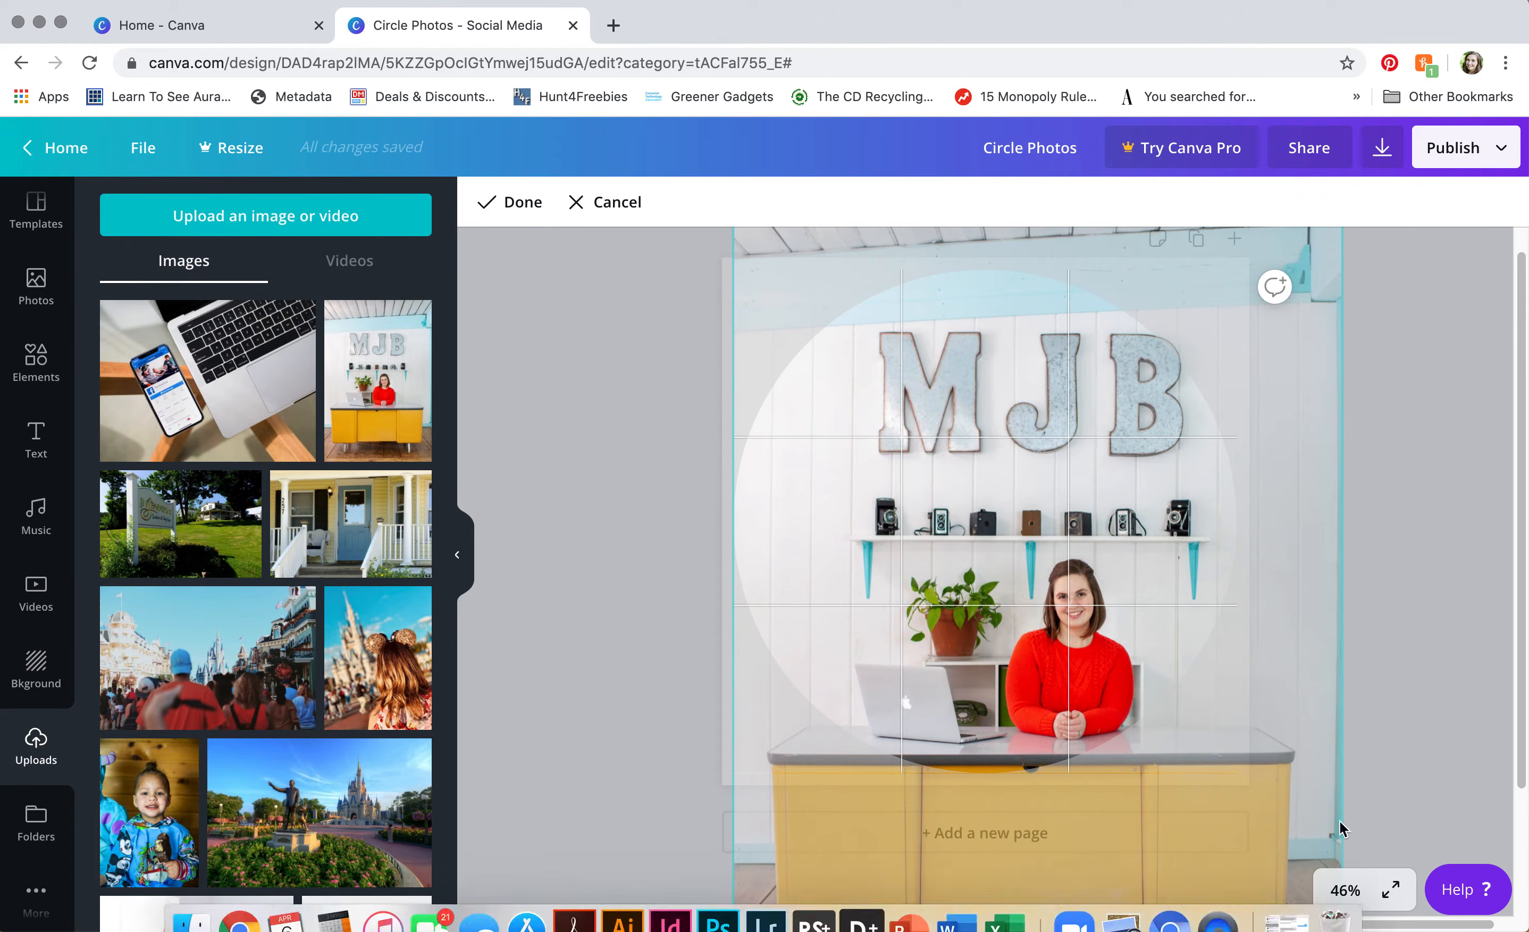
{"action": "scroll", "coordinate": [887, 364], "scroll_direction": "up", "scroll_amount": 1}
{"action": "scroll", "coordinate": [656, 427], "scroll_direction": "down", "scroll_amount": 5}
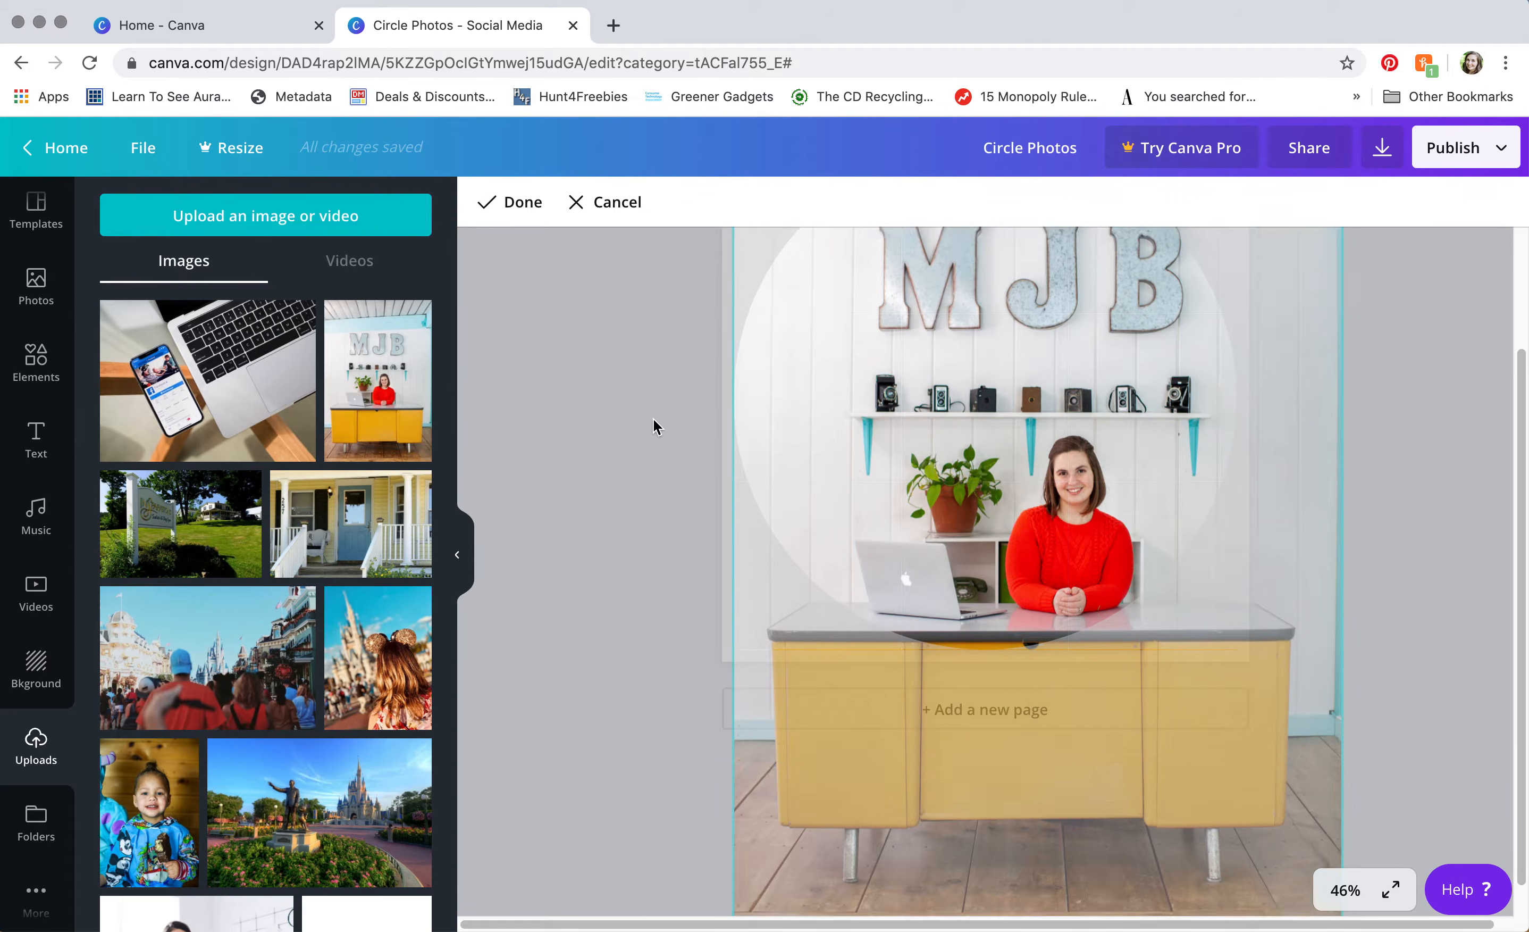
{"action": "left_click_drag", "start_coordinate": [734, 899], "coordinate": [596, 931]}
{"action": "left_click_drag", "start_coordinate": [308, 929], "coordinate": [253, 929]}
Step: Shift the photo to centre the woman at the yellow desk and apply the crop
{"action": "left_click_drag", "start_coordinate": [867, 826], "coordinate": [946, 590]}
{"action": "scroll", "coordinate": [1389, 689], "scroll_direction": "up", "scroll_amount": 3}
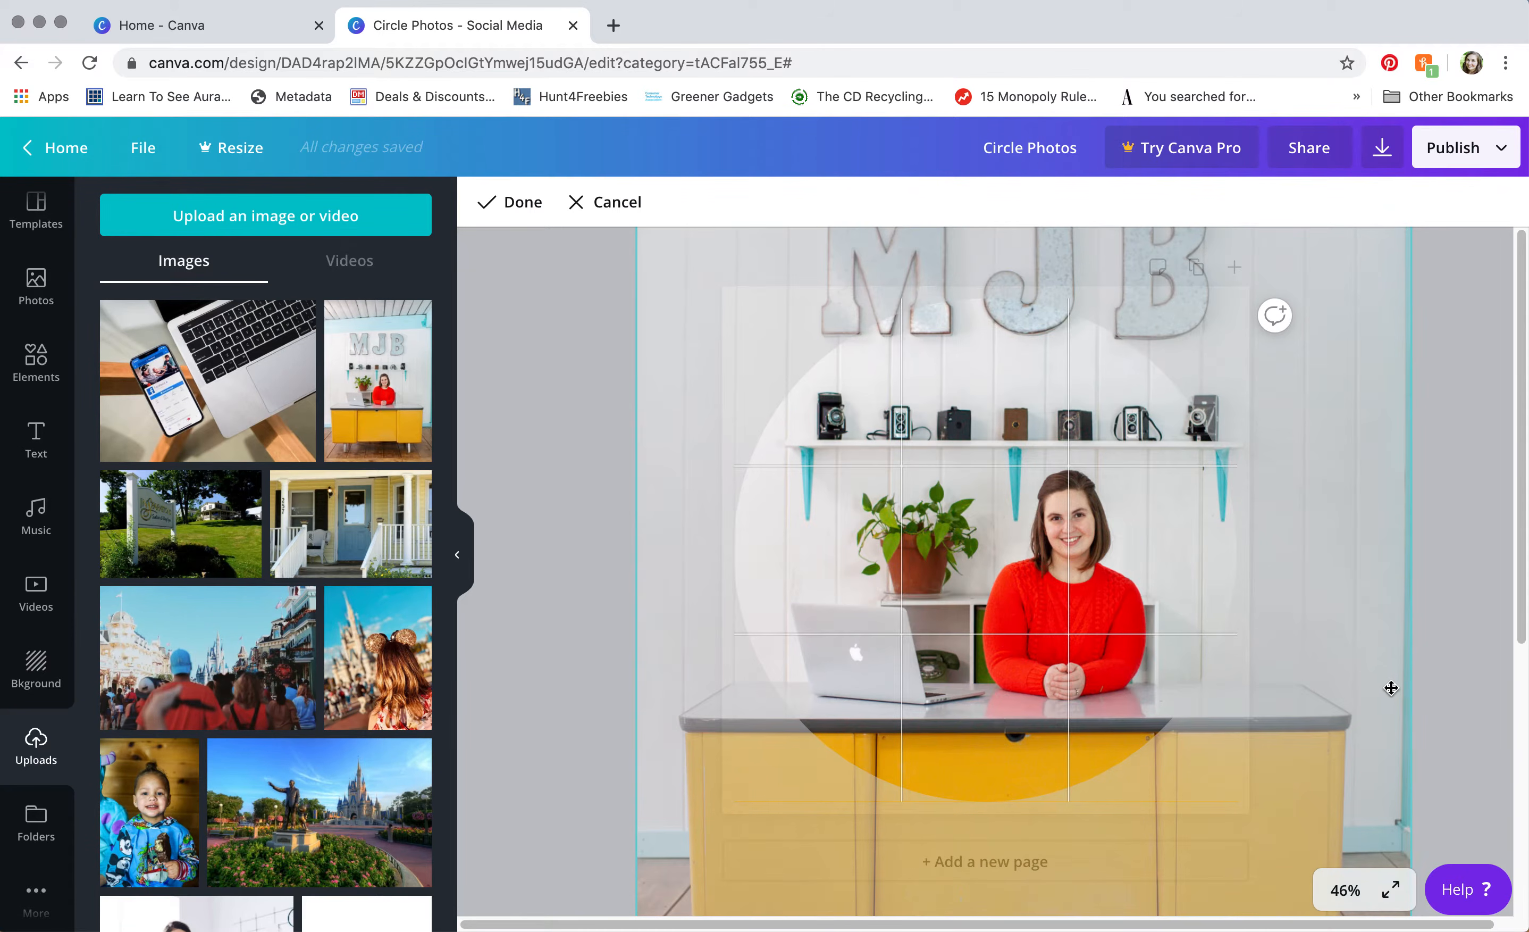
{"action": "left_click_drag", "start_coordinate": [1012, 609], "coordinate": [1008, 563]}
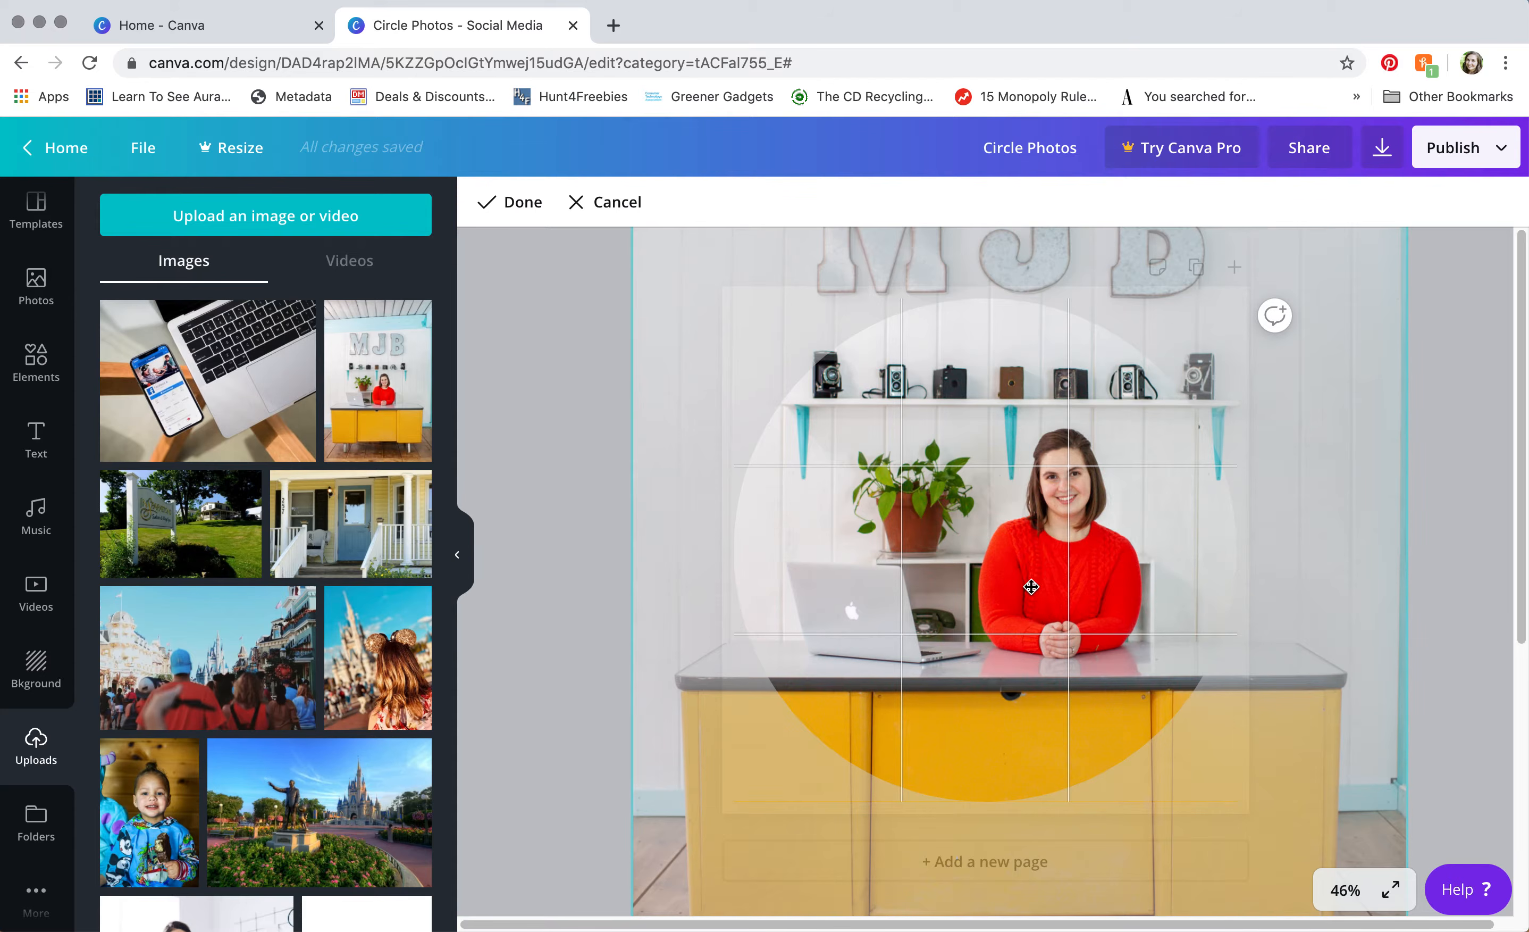
{"action": "left_click_drag", "start_coordinate": [938, 562], "coordinate": [942, 562]}
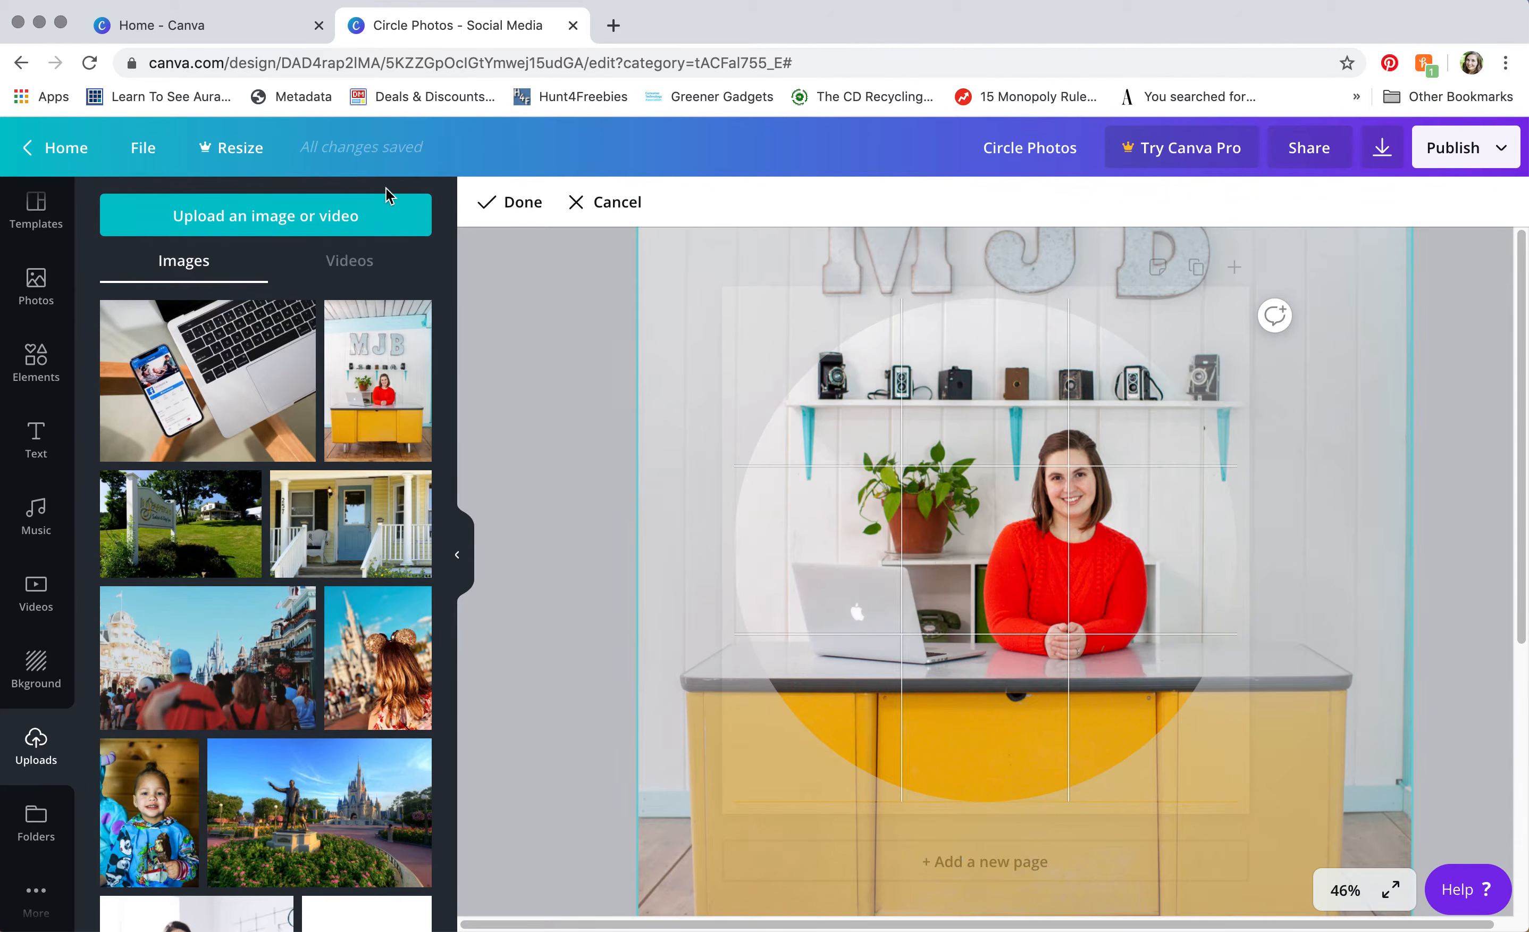
{"action": "left_click", "coordinate": [510, 202]}
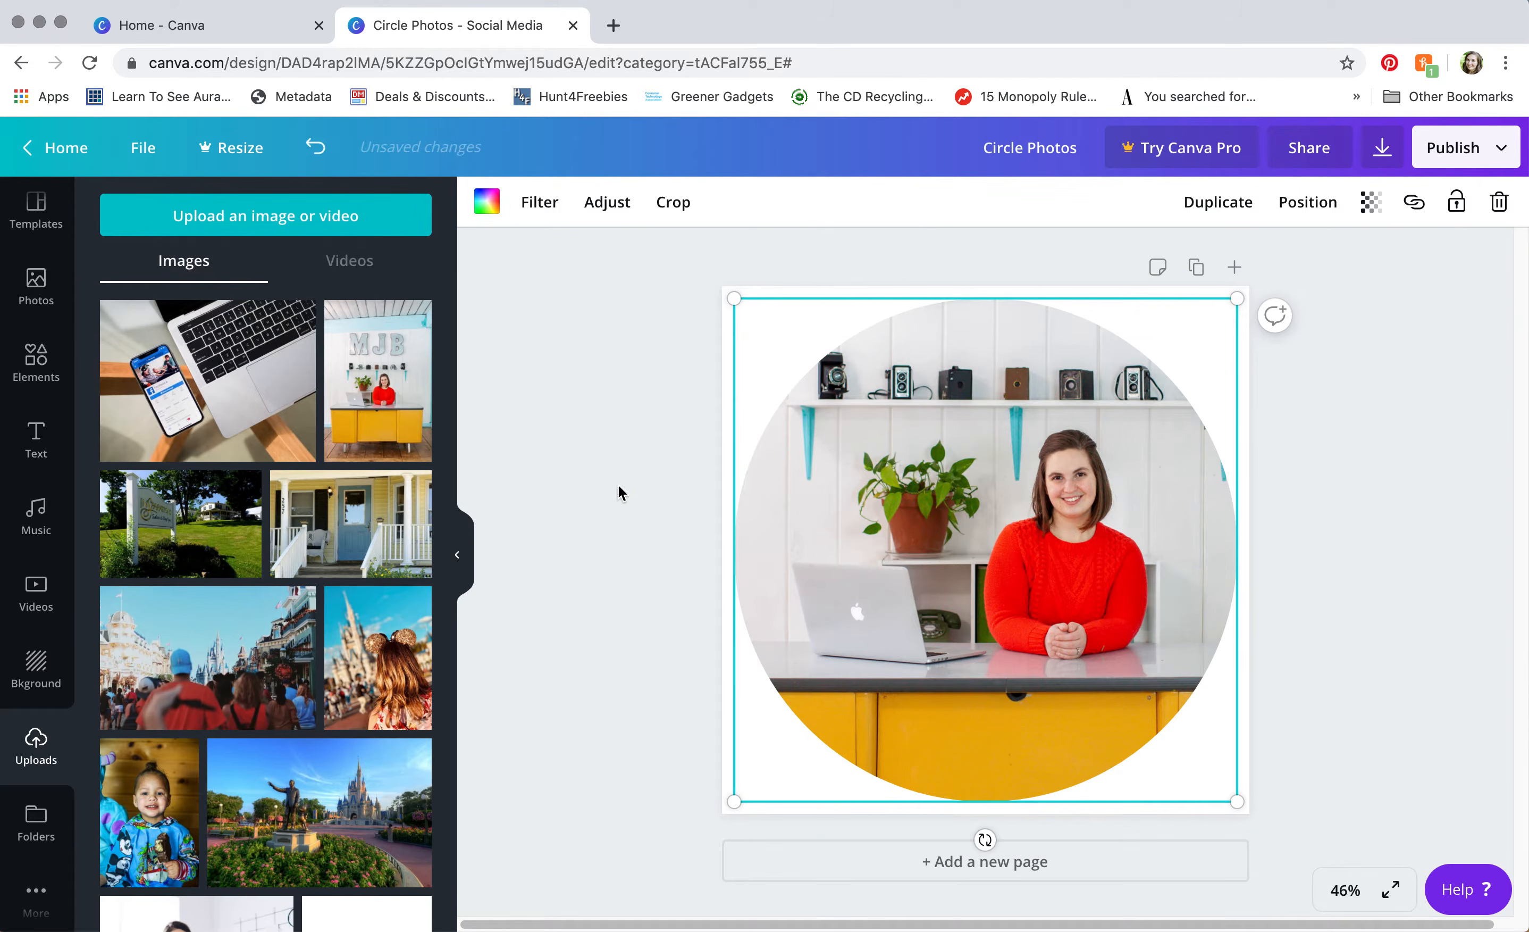
{"action": "left_click", "coordinate": [632, 506]}
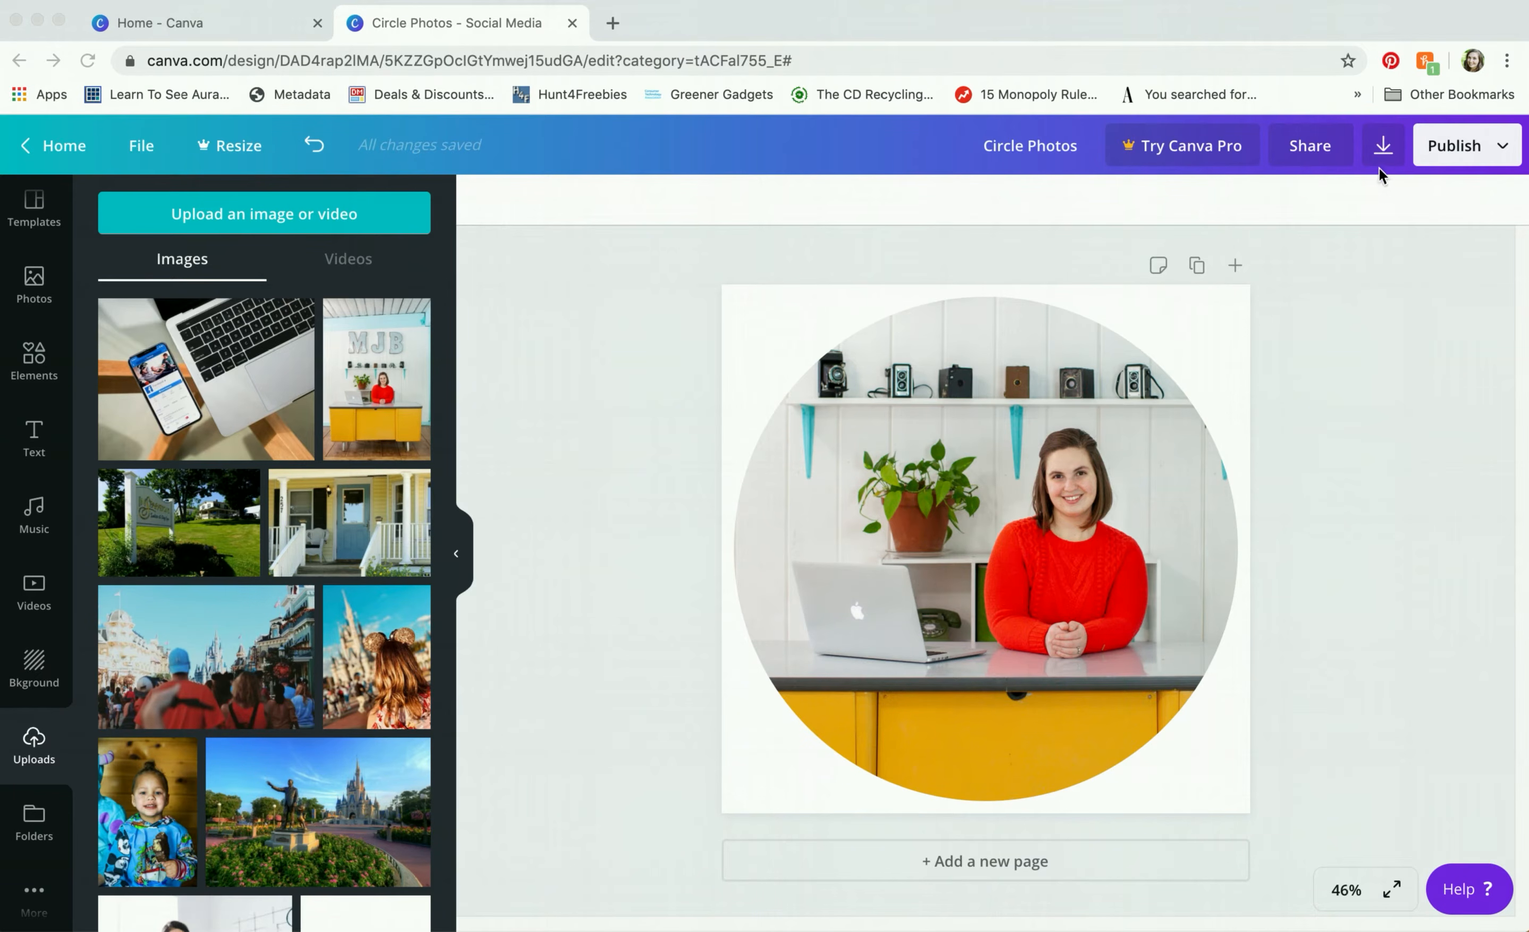
{"action": "left_click", "coordinate": [1383, 151]}
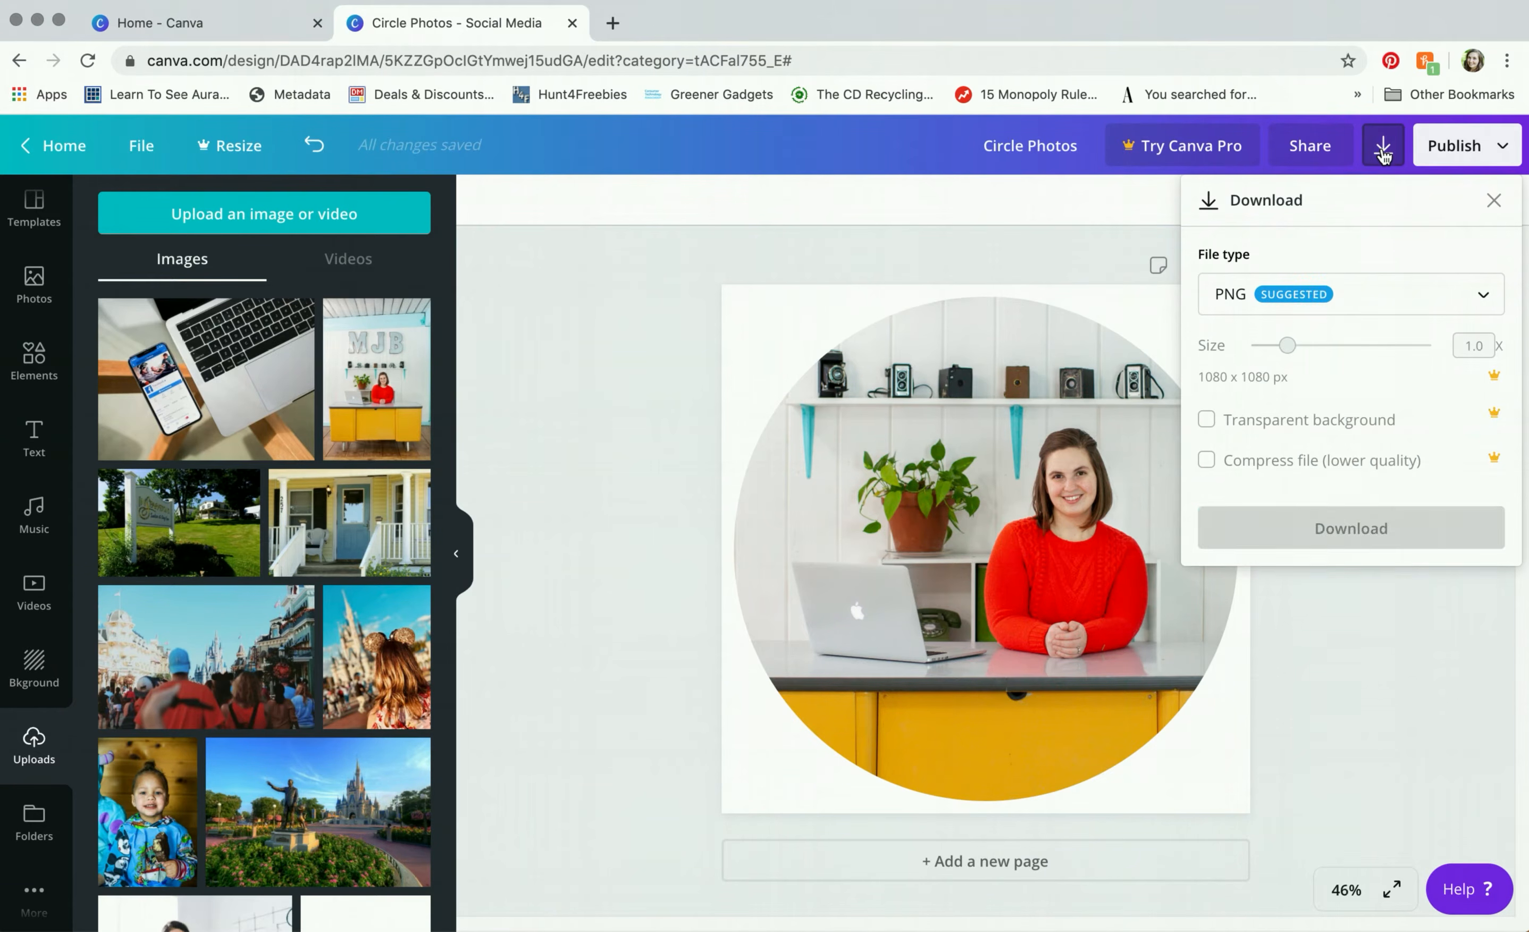
{"action": "left_click", "coordinate": [1350, 303]}
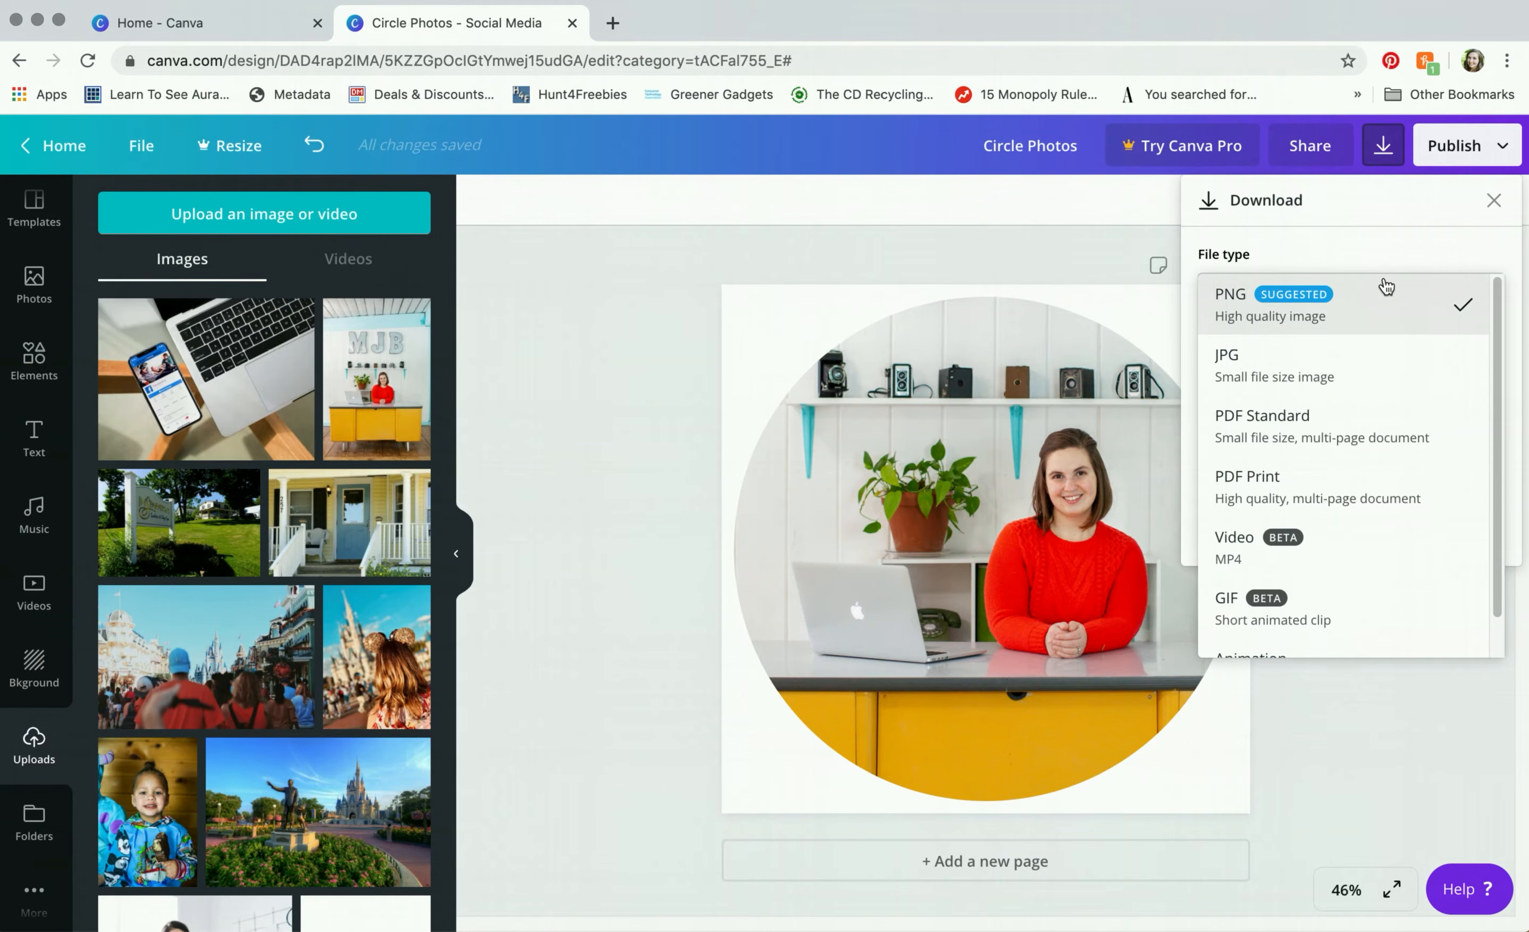
{"action": "left_click", "coordinate": [1388, 258]}
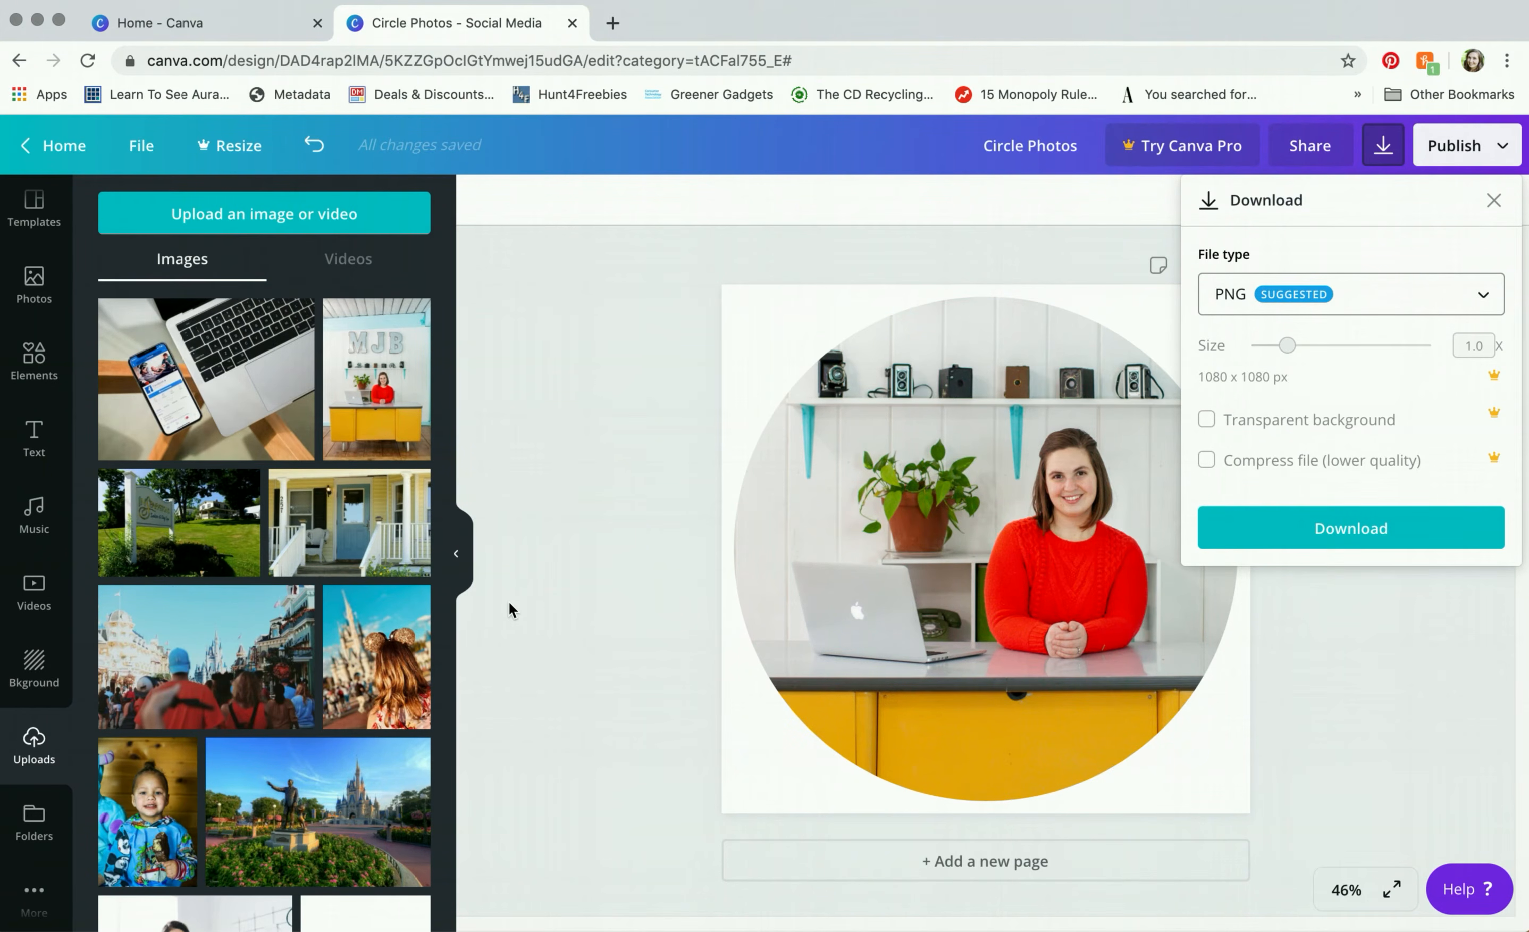
{"action": "left_click", "coordinate": [1433, 670]}
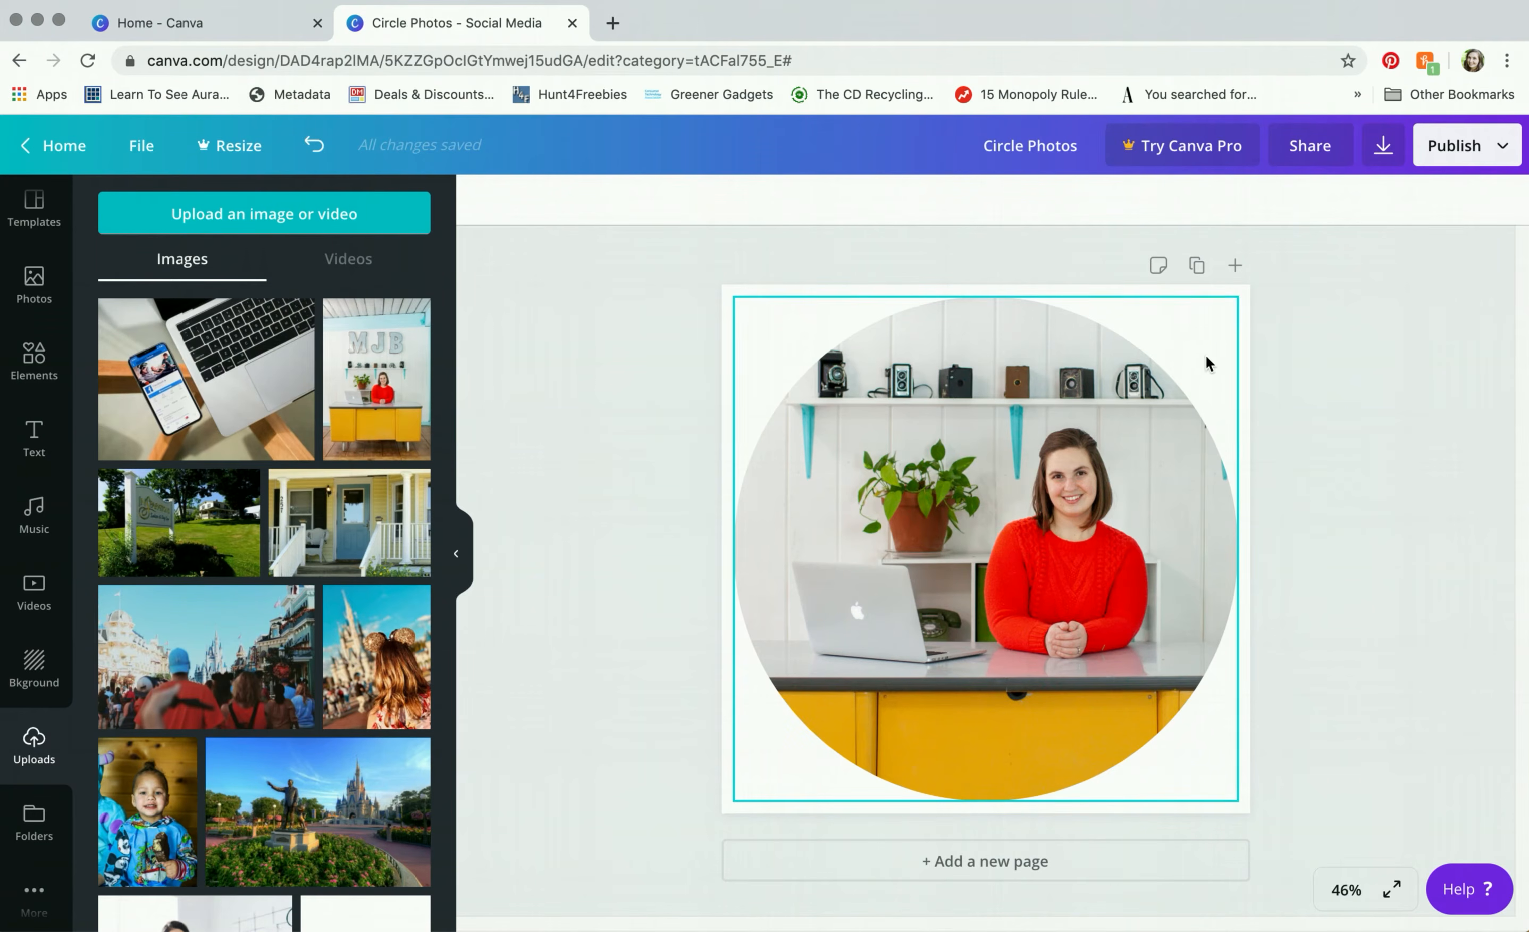
Step: Make the page background the teal brand colour #95d5d4
{"action": "left_click", "coordinate": [1241, 290]}
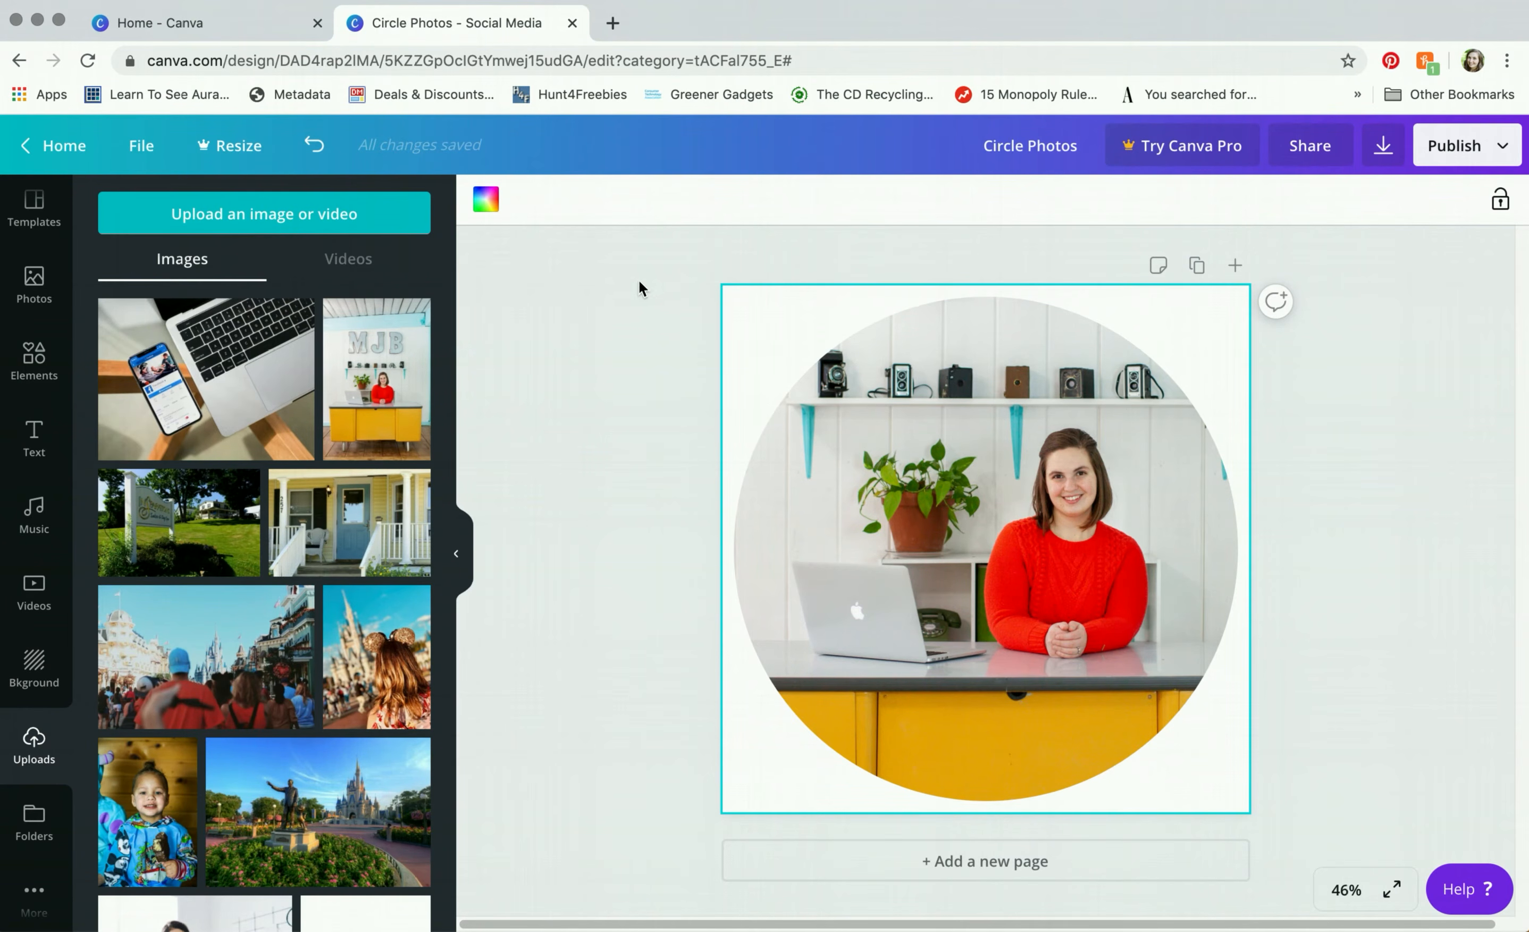
{"action": "left_click", "coordinate": [486, 202]}
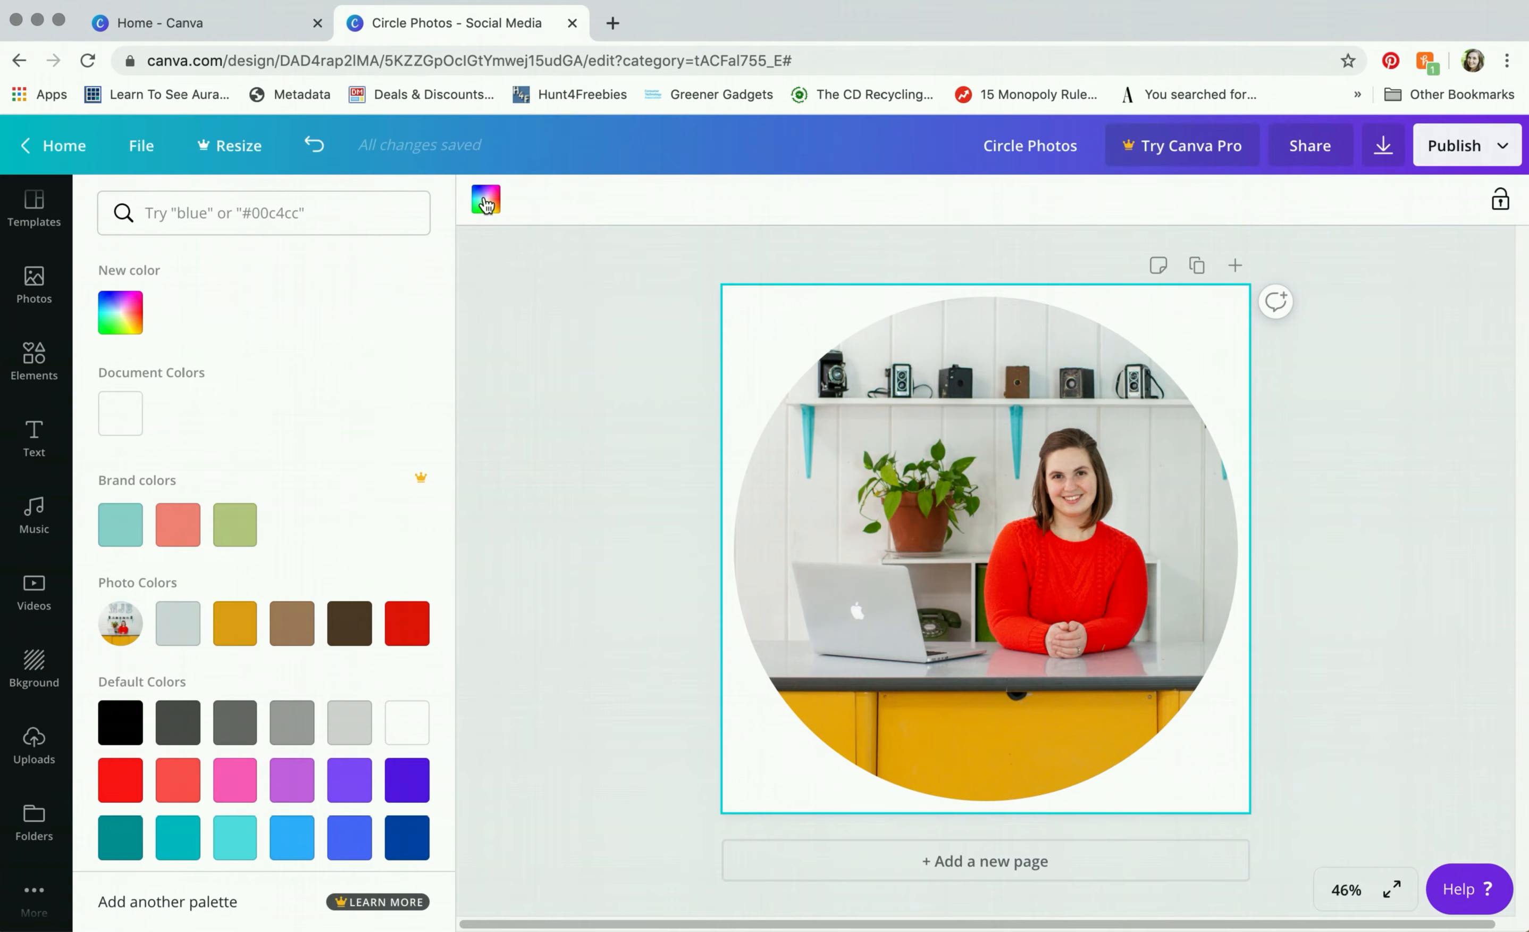
{"action": "left_click", "coordinate": [121, 526]}
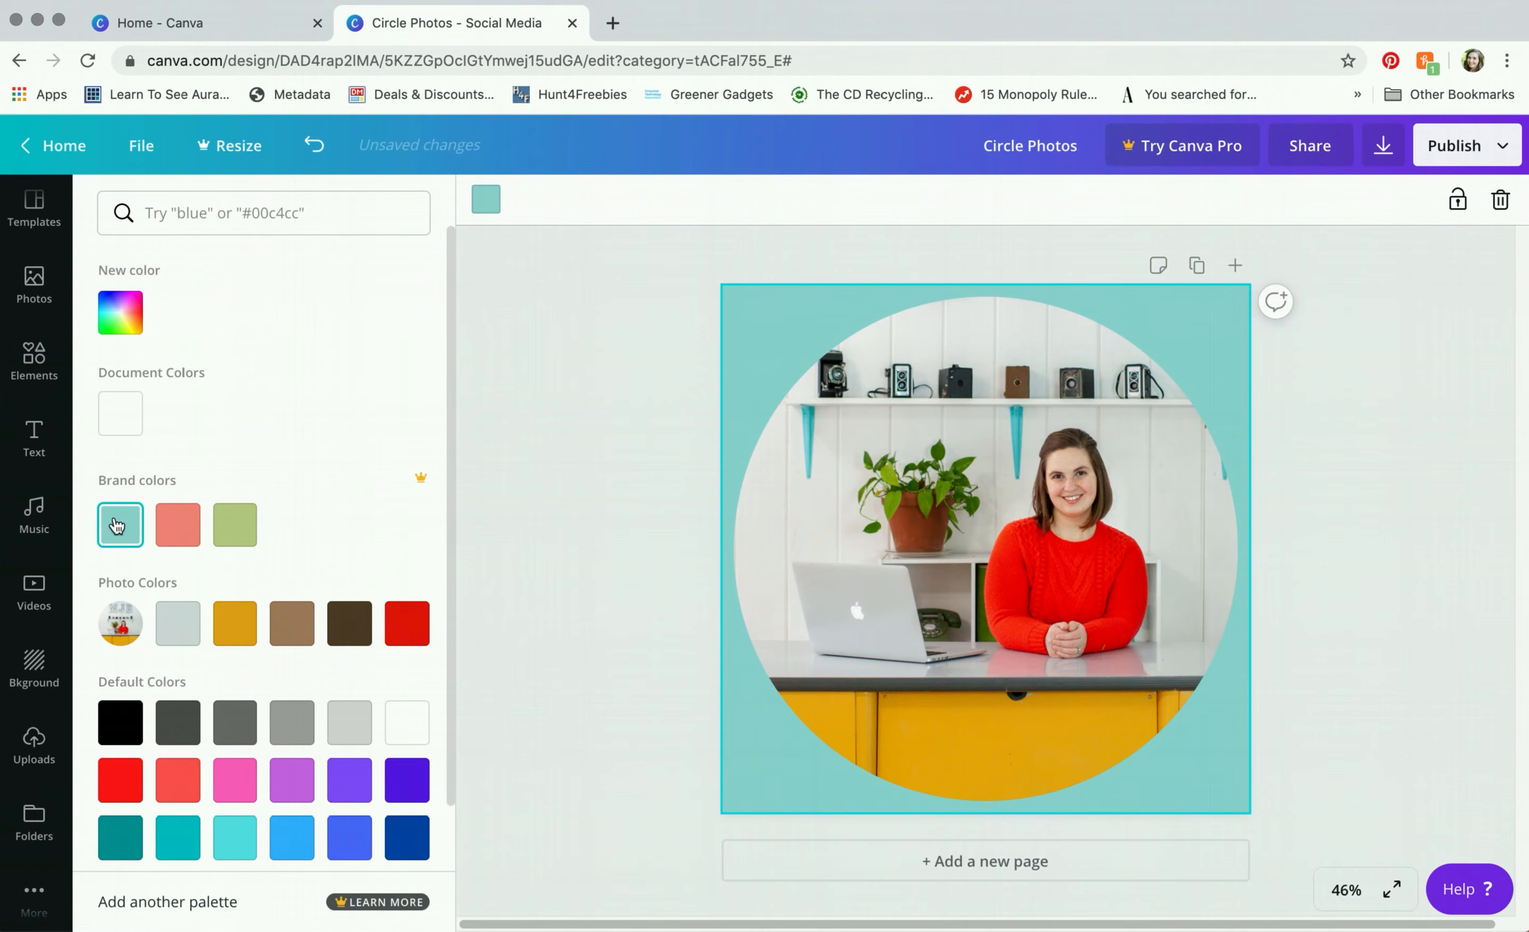
{"action": "left_click", "coordinate": [129, 309]}
{"action": "left_click_drag", "start_coordinate": [293, 535], "coordinate": [241, 535]}
{"action": "left_click", "coordinate": [315, 281]}
{"action": "left_click", "coordinate": [538, 421]}
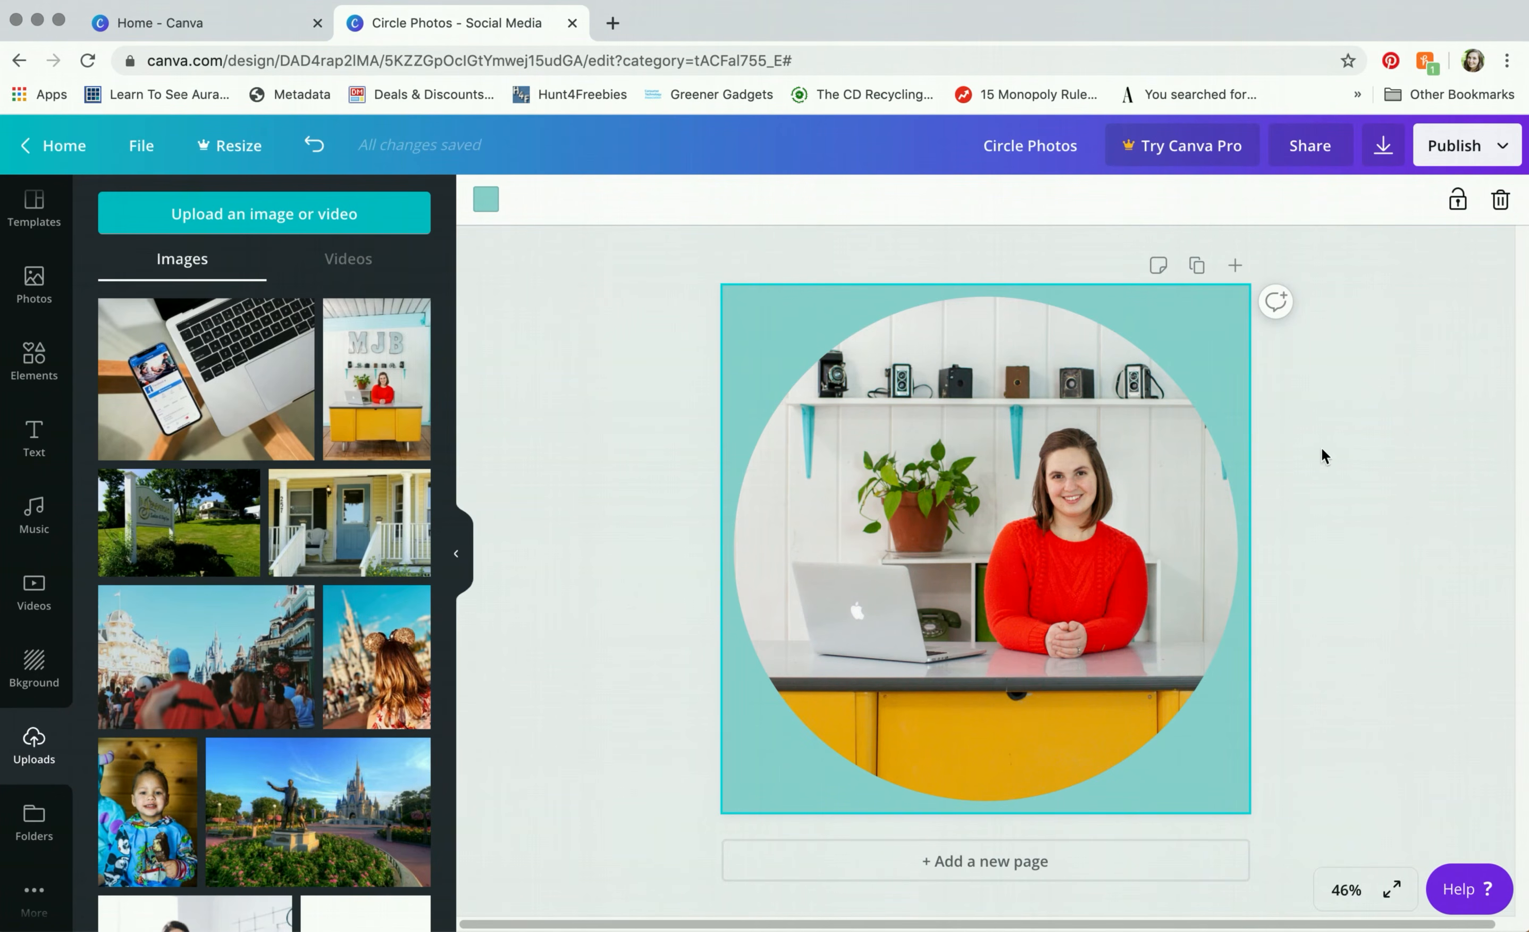
Step: Download the Circle Photos design as a PNG file, keeping the default PNG type
{"action": "left_click", "coordinate": [1383, 145]}
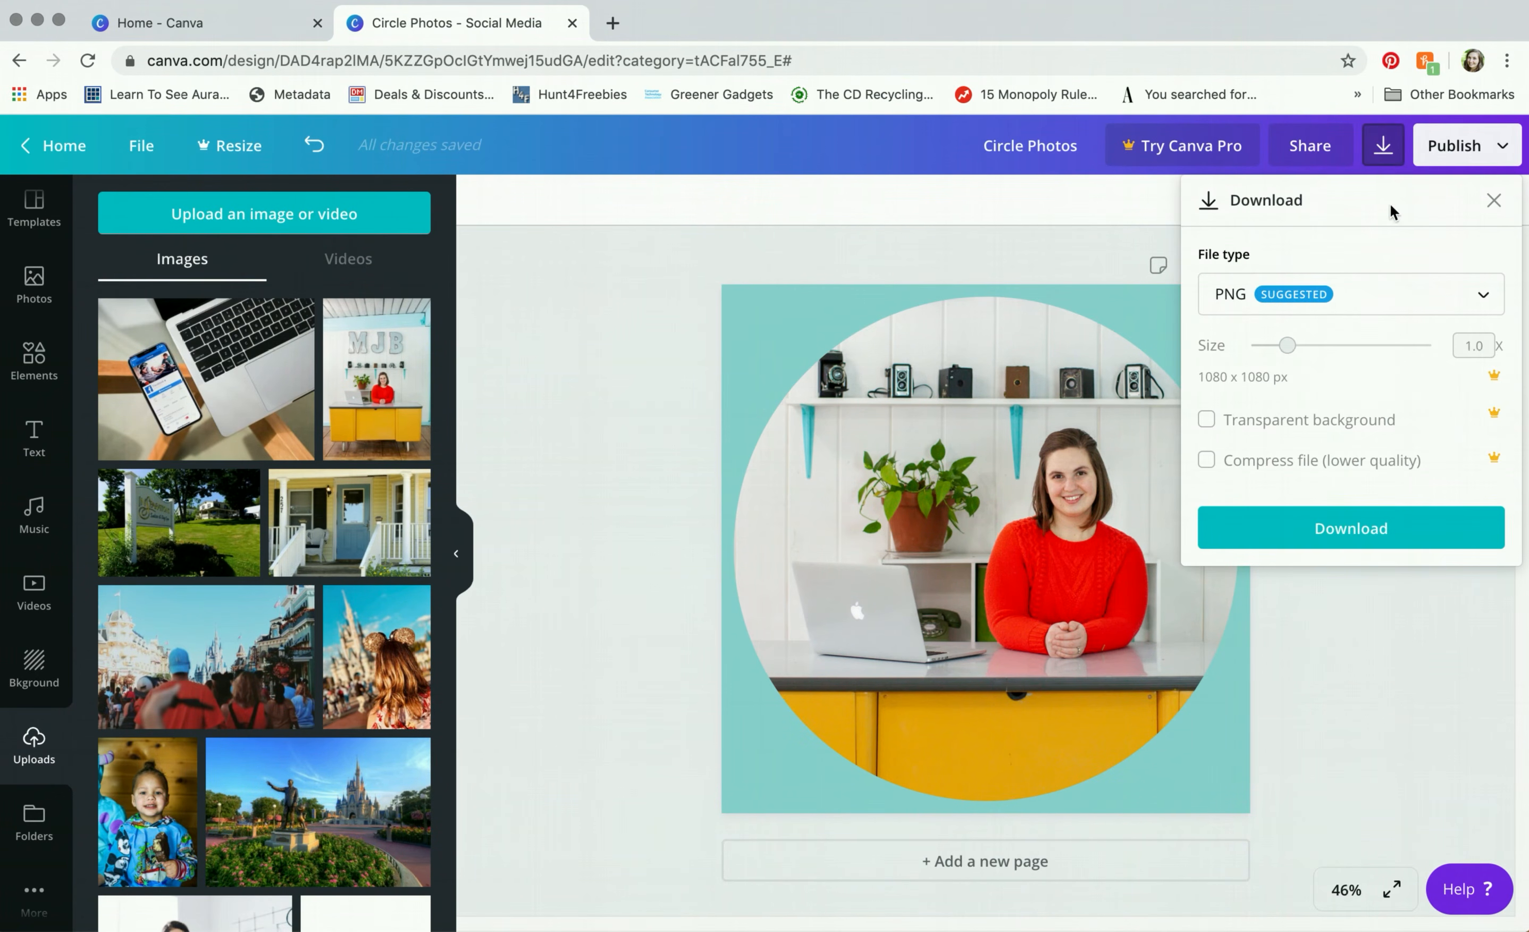
{"action": "left_click", "coordinate": [1384, 530]}
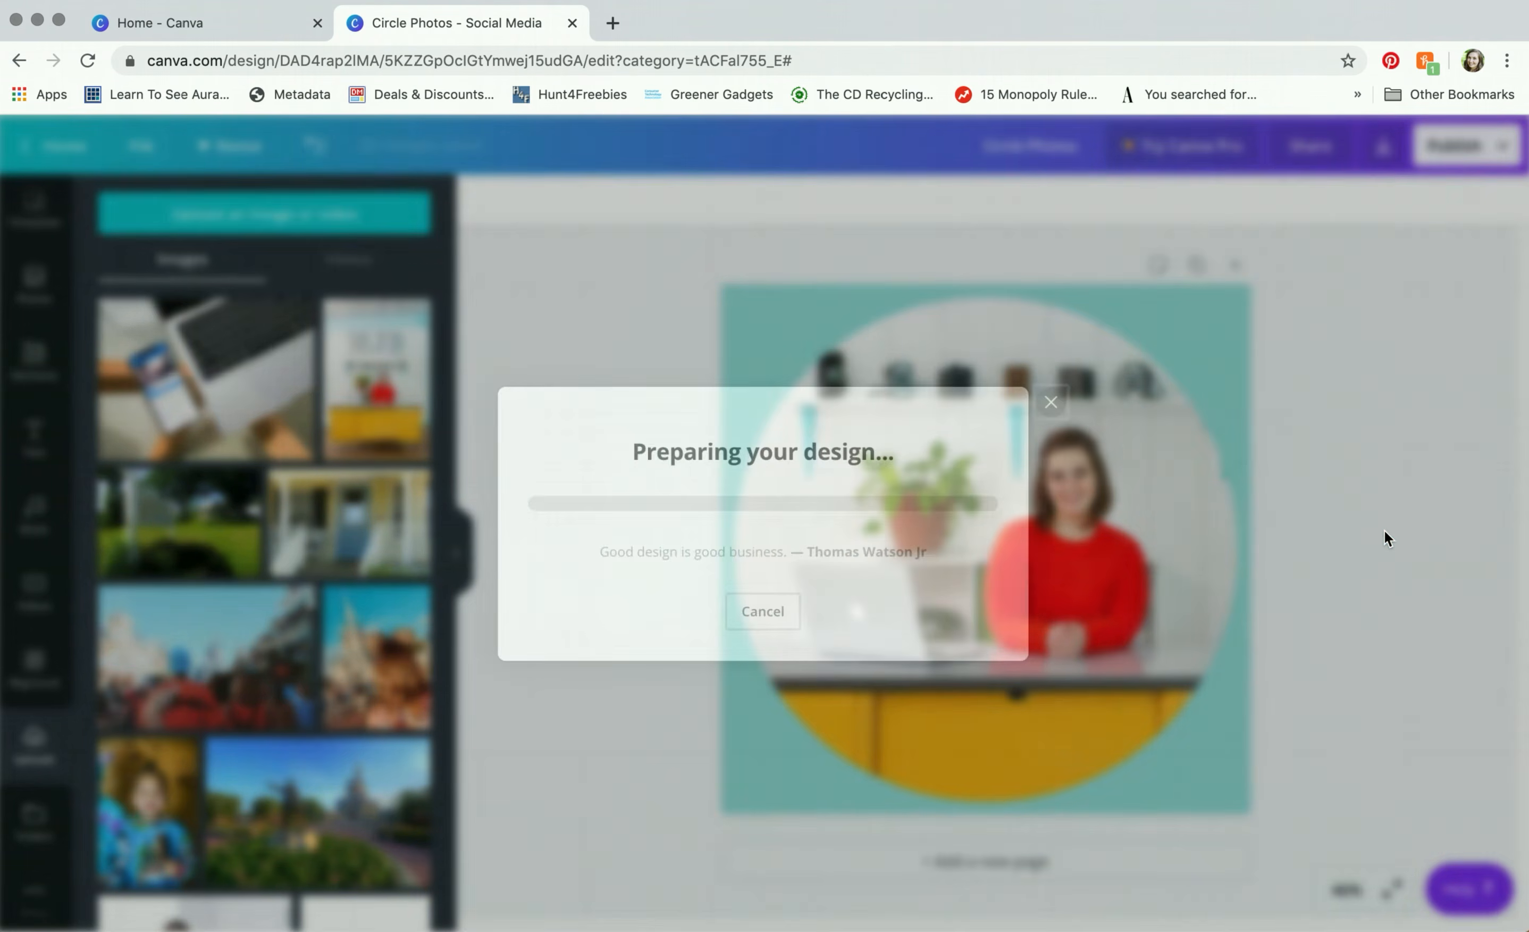